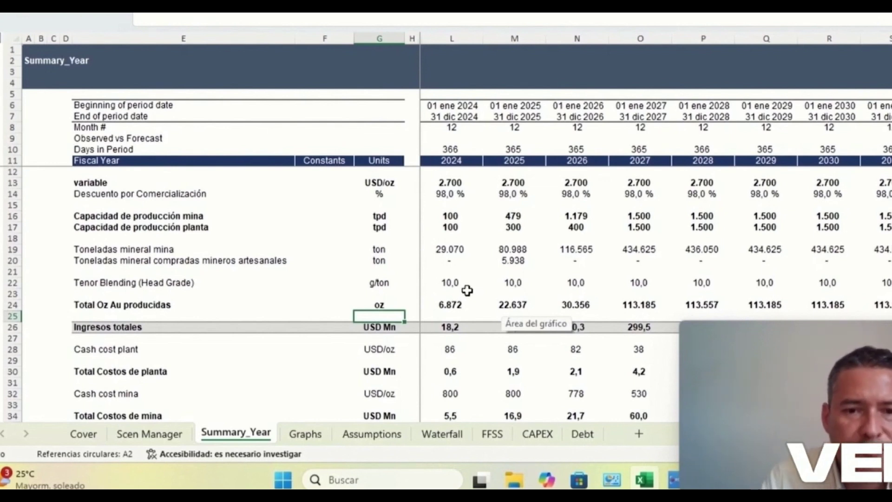
Review the yearly price, production capacity, ore tonnage, head grade, ounces produced and total revenue rows on the Summary_Year sheet.
{"action": "scroll", "coordinate": [467, 291], "scroll_direction": "down", "scroll_amount": 1}
{"action": "scroll", "coordinate": [467, 290], "scroll_direction": "right", "scroll_amount": 1}
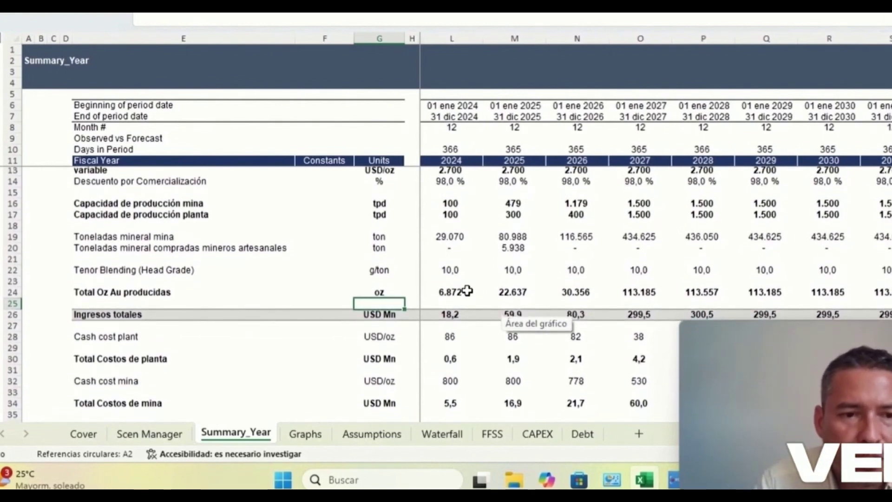
{"action": "scroll", "coordinate": [467, 290], "scroll_direction": "down", "scroll_amount": 1}
{"action": "scroll", "coordinate": [466, 290], "scroll_direction": "down", "scroll_amount": 2}
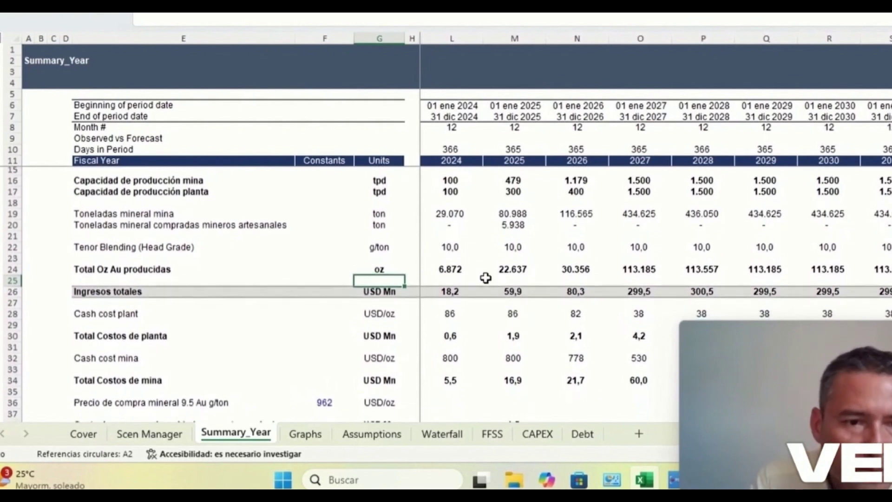
{"action": "scroll", "coordinate": [473, 260], "scroll_direction": "down", "scroll_amount": 3}
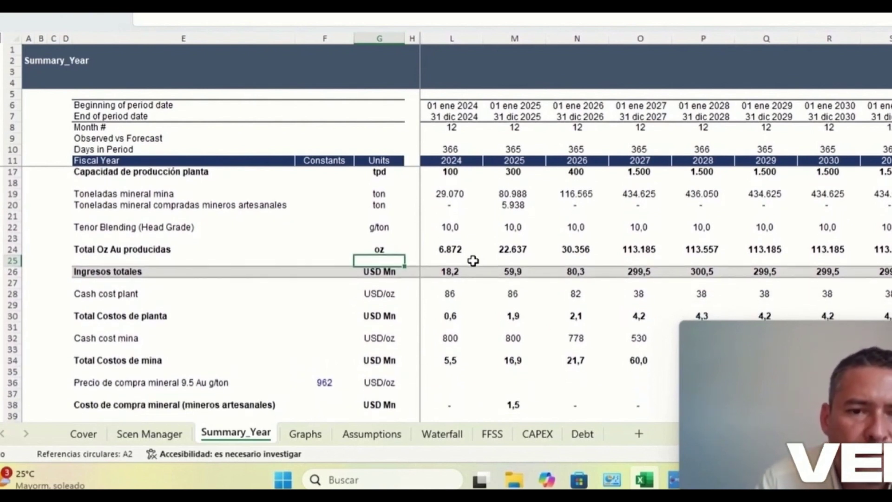
{"action": "scroll", "coordinate": [473, 261], "scroll_direction": "up", "scroll_amount": 1}
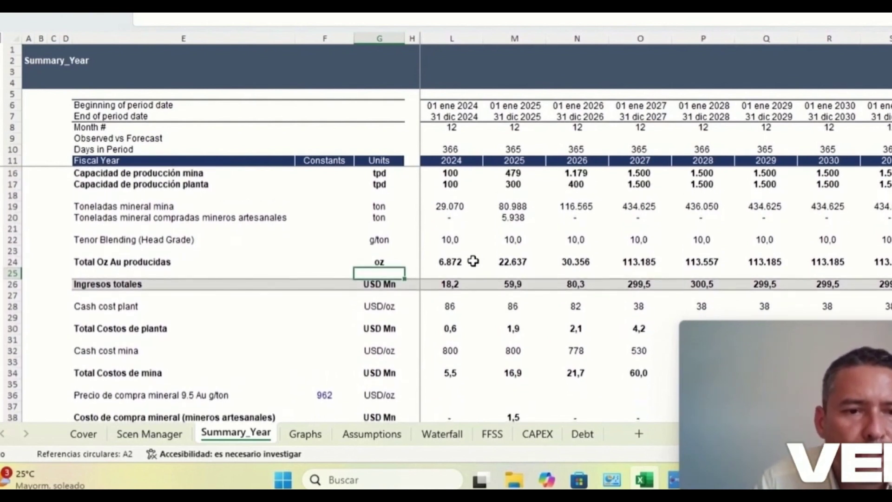
{"action": "scroll", "coordinate": [473, 261], "scroll_direction": "down", "scroll_amount": 4}
{"action": "scroll", "coordinate": [473, 261], "scroll_direction": "down", "scroll_amount": 1}
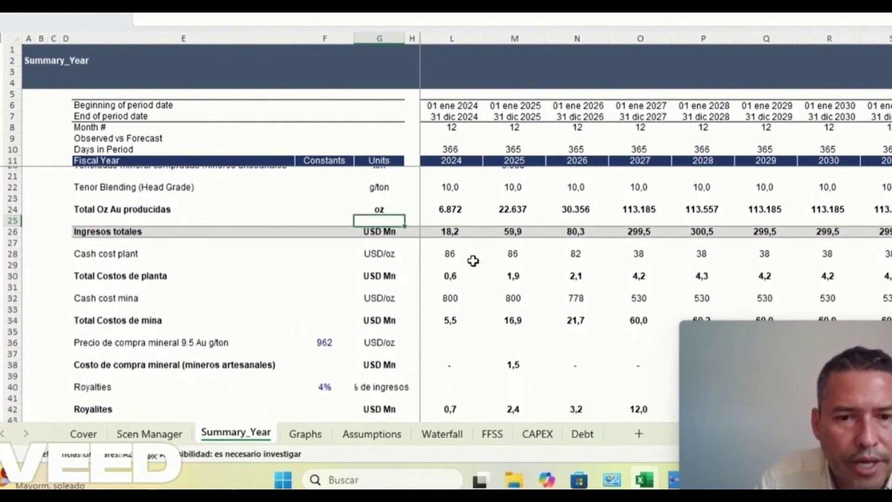
{"action": "scroll", "coordinate": [473, 260], "scroll_direction": "down", "scroll_amount": 2}
{"action": "scroll", "coordinate": [472, 261], "scroll_direction": "down", "scroll_amount": 1}
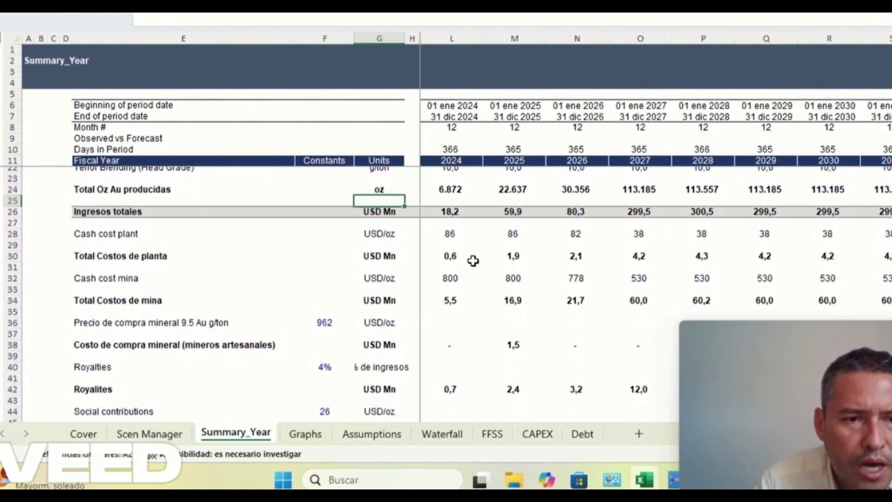
Examine the yearly cost rows from plant and mine costs through royalties, security, workforce and administration down to EBITDA and CAPEX.
{"action": "scroll", "coordinate": [473, 260], "scroll_direction": "down", "scroll_amount": 5}
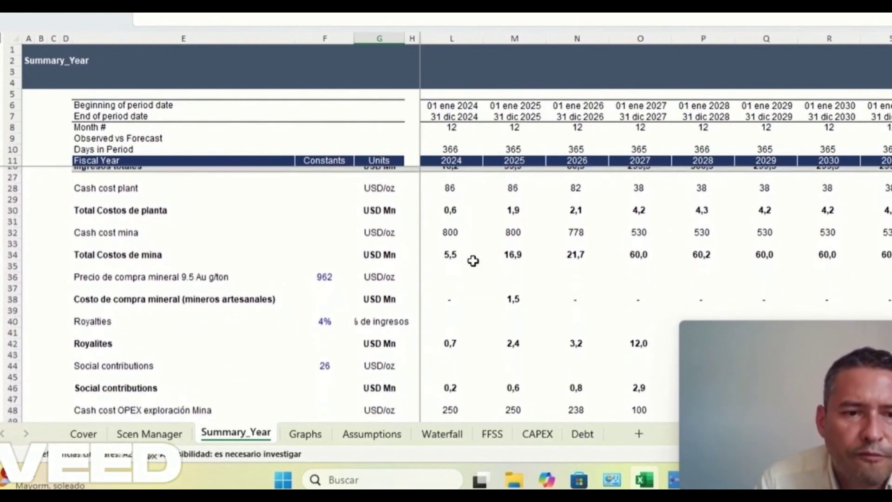
{"action": "scroll", "coordinate": [472, 260], "scroll_direction": "up", "scroll_amount": 1}
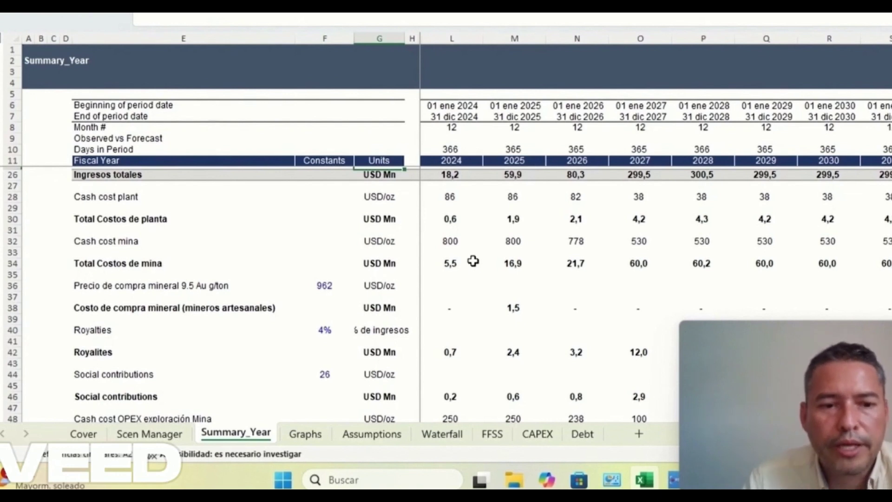
{"action": "scroll", "coordinate": [472, 261], "scroll_direction": "down", "scroll_amount": 1}
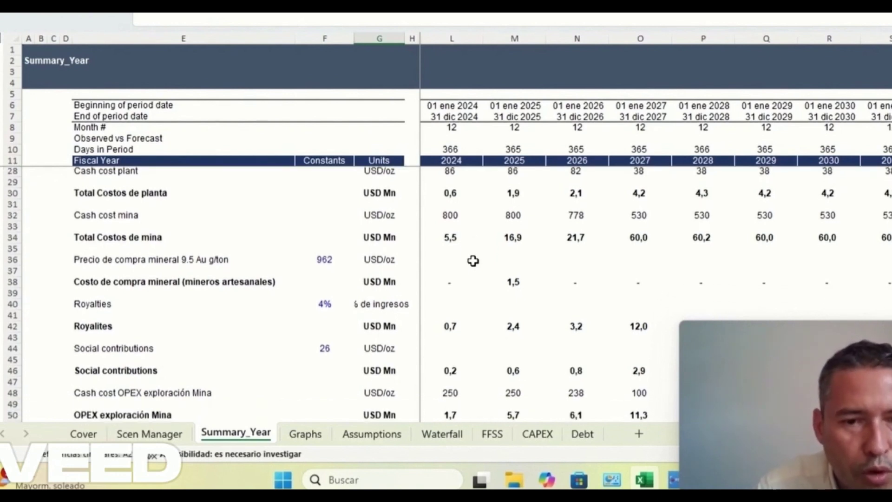
{"action": "scroll", "coordinate": [472, 261], "scroll_direction": "down", "scroll_amount": 1}
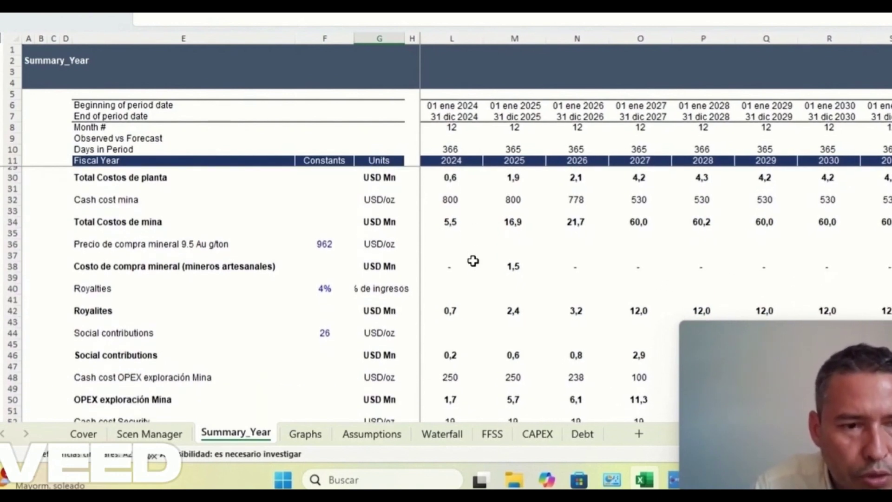
{"action": "scroll", "coordinate": [473, 261], "scroll_direction": "down", "scroll_amount": 3}
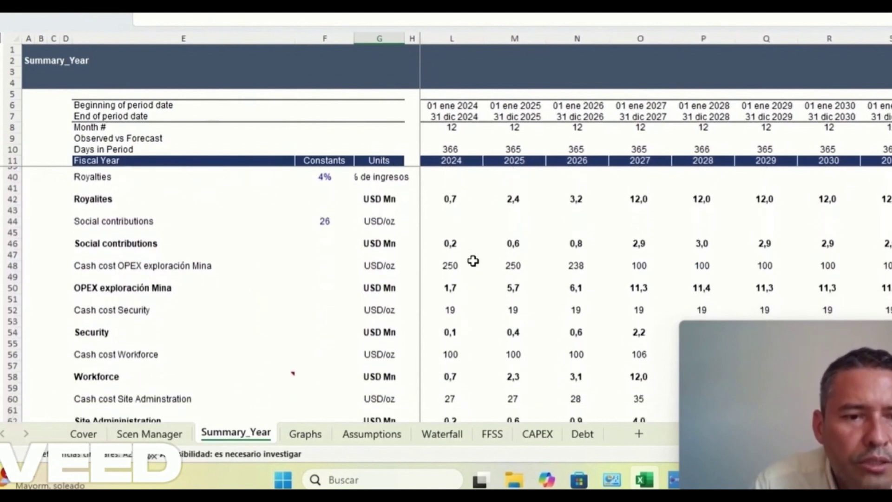
{"action": "scroll", "coordinate": [473, 261], "scroll_direction": "down", "scroll_amount": 3}
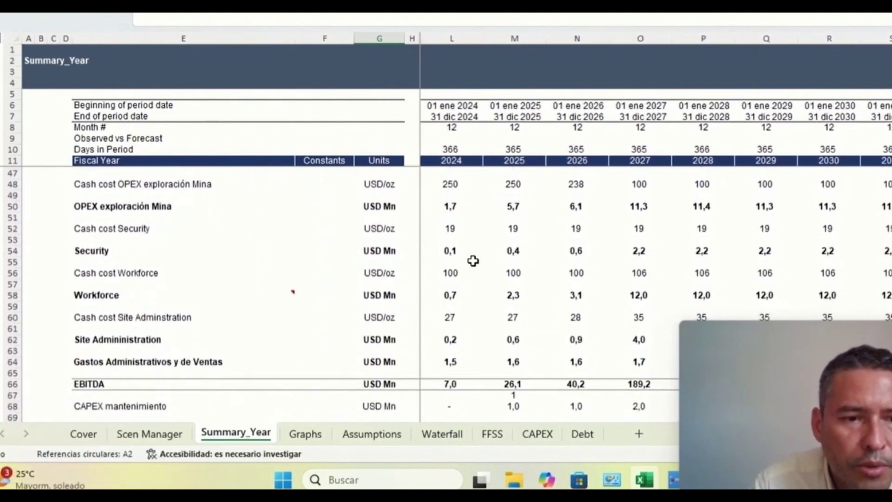
{"action": "scroll", "coordinate": [473, 261], "scroll_direction": "down", "scroll_amount": 2}
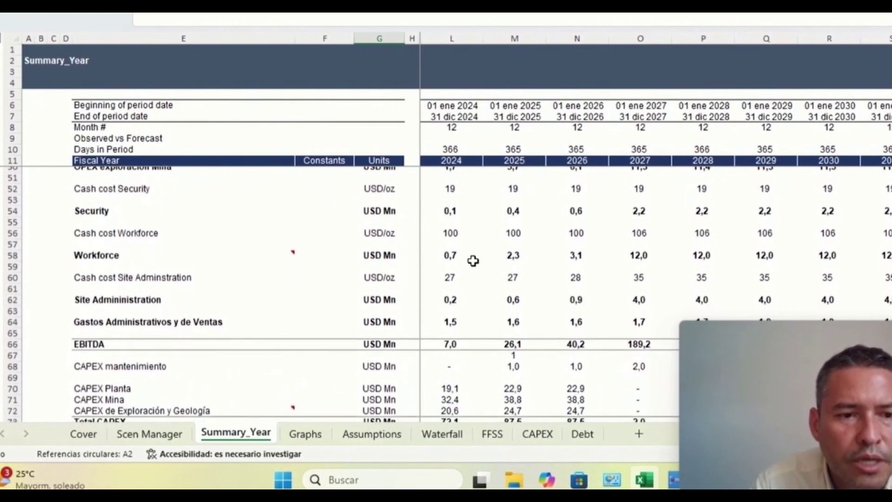
{"action": "scroll", "coordinate": [472, 261], "scroll_direction": "down", "scroll_amount": 3}
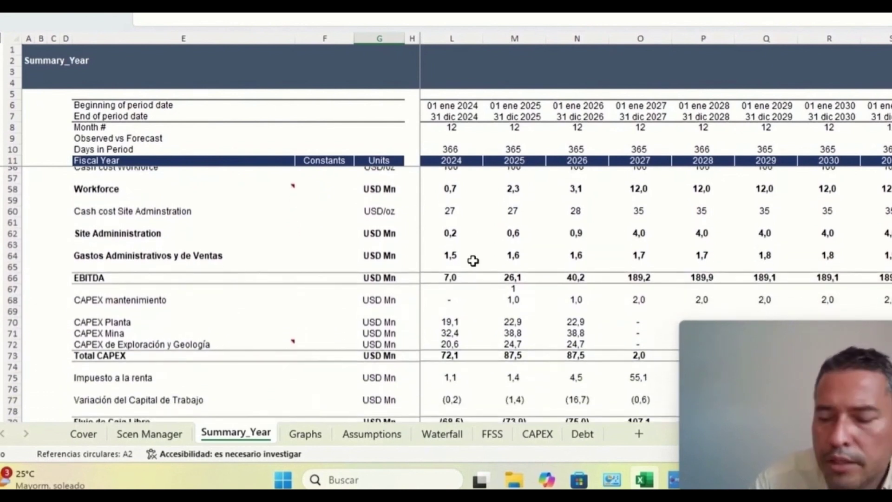
{"action": "scroll", "coordinate": [466, 311], "scroll_direction": "up", "scroll_amount": 2}
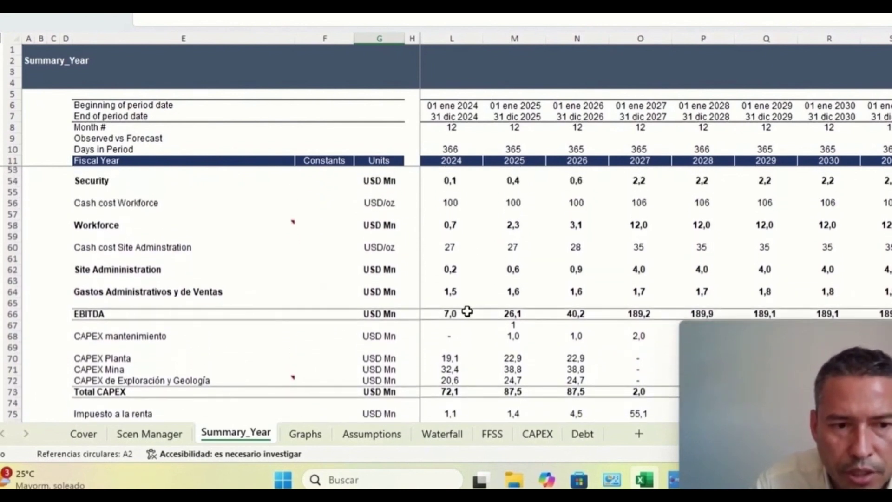
{"action": "scroll", "coordinate": [467, 311], "scroll_direction": "down", "scroll_amount": 2}
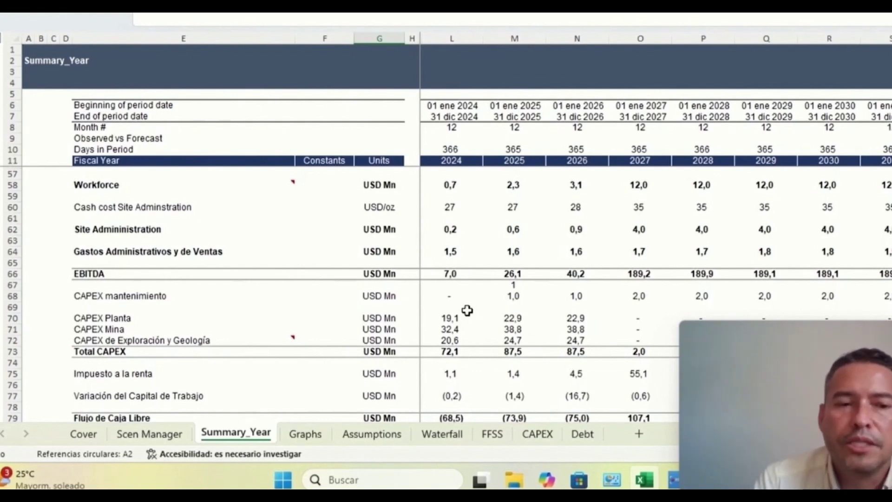
Return to total revenue and trace the yearly figures through operating costs, EBITDA, CAPEX and income tax to free cash flow.
{"action": "scroll", "coordinate": [467, 310], "scroll_direction": "up", "scroll_amount": 7}
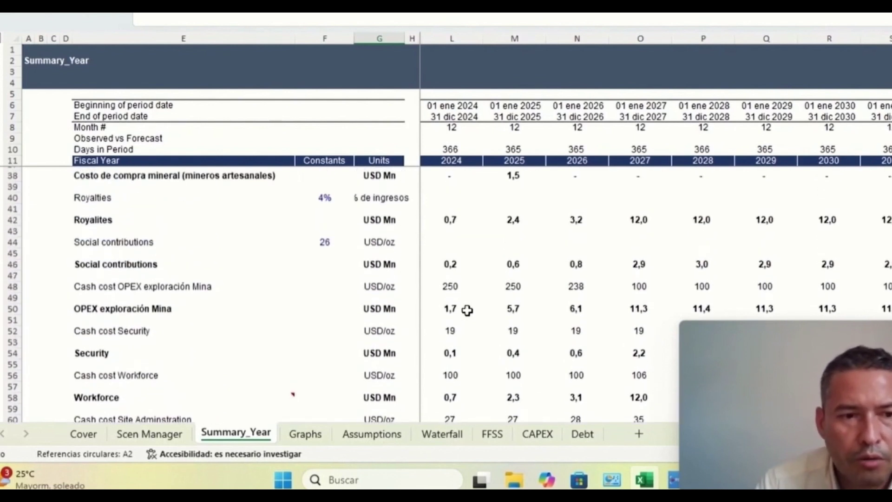
{"action": "scroll", "coordinate": [467, 310], "scroll_direction": "up", "scroll_amount": 5}
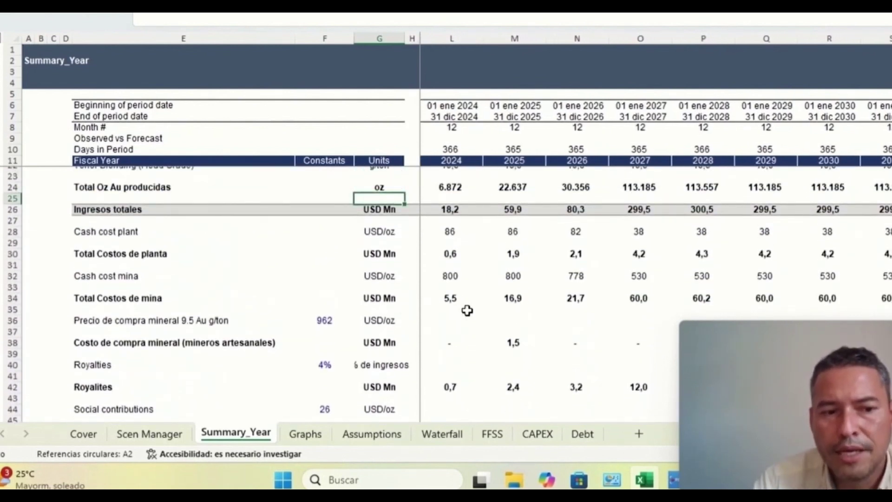
{"action": "scroll", "coordinate": [467, 311], "scroll_direction": "down", "scroll_amount": 6}
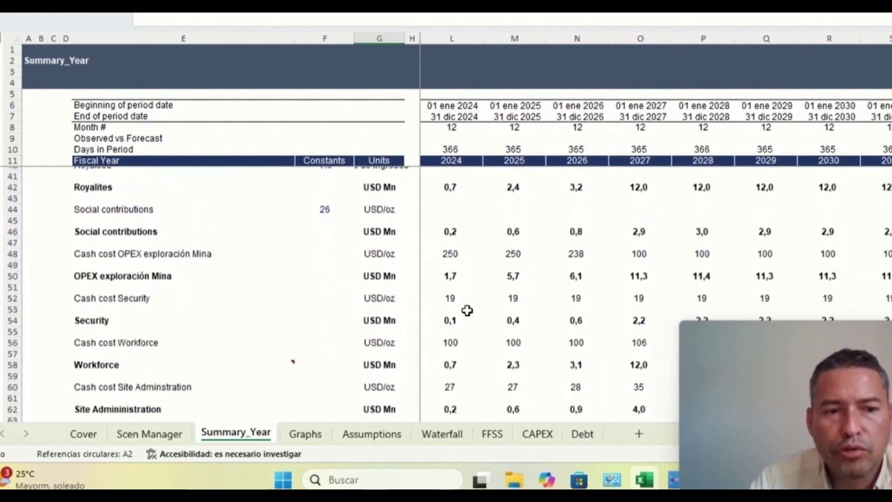
{"action": "scroll", "coordinate": [467, 310], "scroll_direction": "down", "scroll_amount": 4}
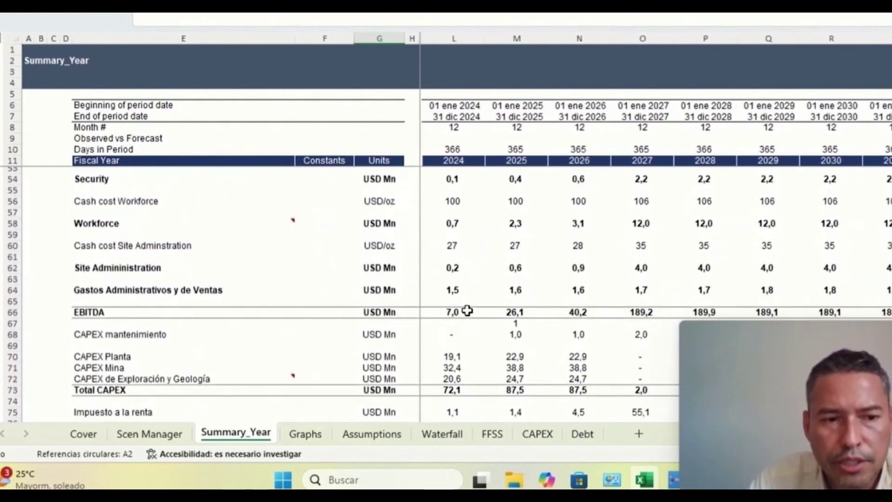
{"action": "scroll", "coordinate": [467, 310], "scroll_direction": "down", "scroll_amount": 3}
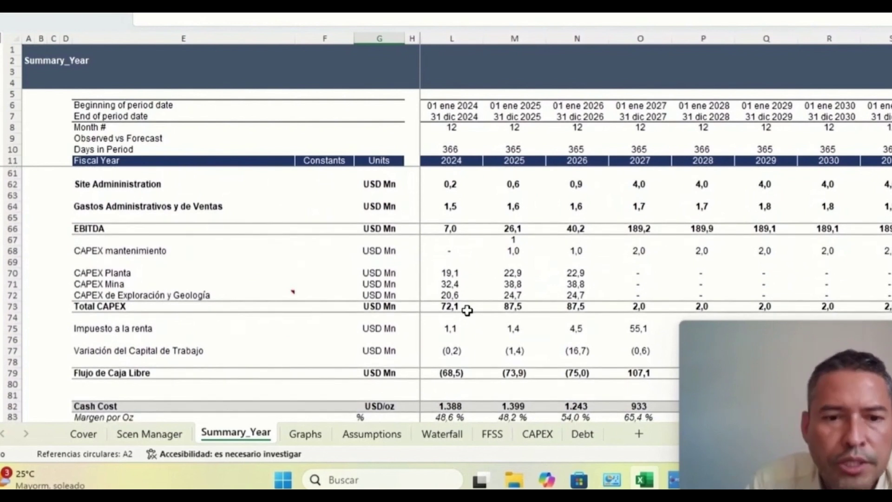
{"action": "scroll", "coordinate": [467, 310], "scroll_direction": "down", "scroll_amount": 1}
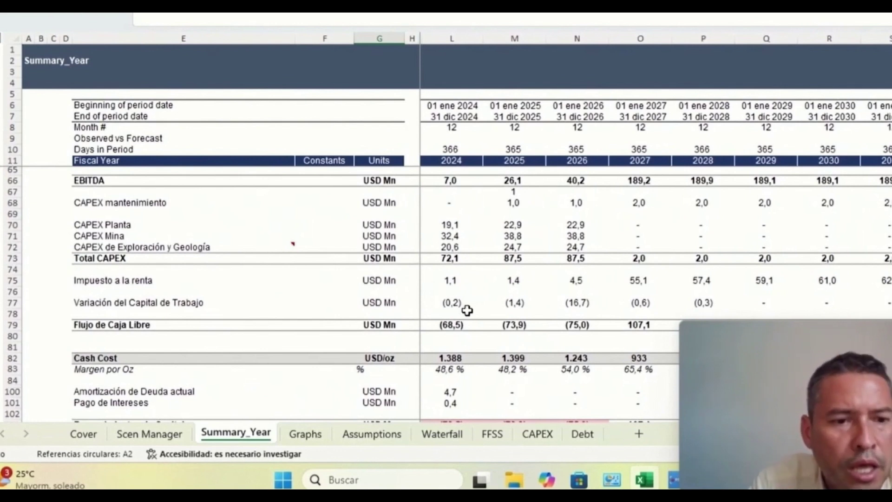
{"action": "scroll", "coordinate": [467, 311], "scroll_direction": "down", "scroll_amount": 2}
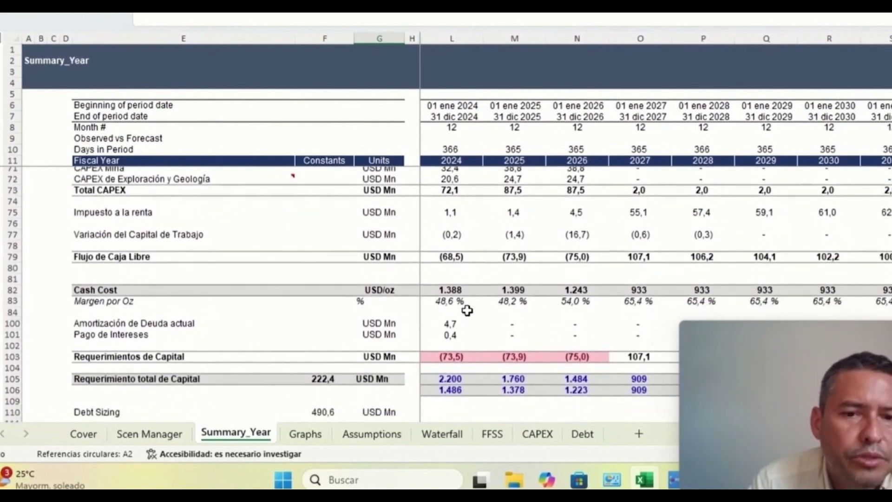
Examine the cash cost, margin per ounce, capital requirements, debt sizing, TIR, debt balance and DSCR rows on the Summary_Year sheet.
{"action": "scroll", "coordinate": [467, 310], "scroll_direction": "up", "scroll_amount": 1}
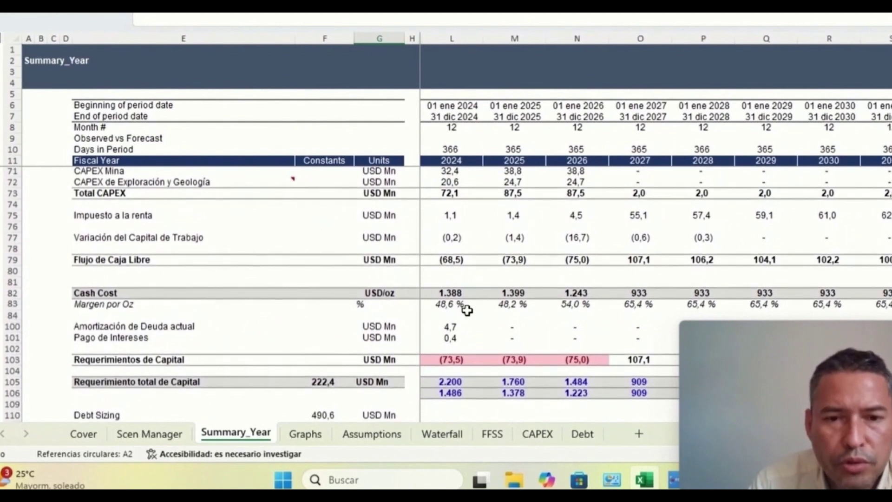
{"action": "scroll", "coordinate": [467, 310], "scroll_direction": "down", "scroll_amount": 2}
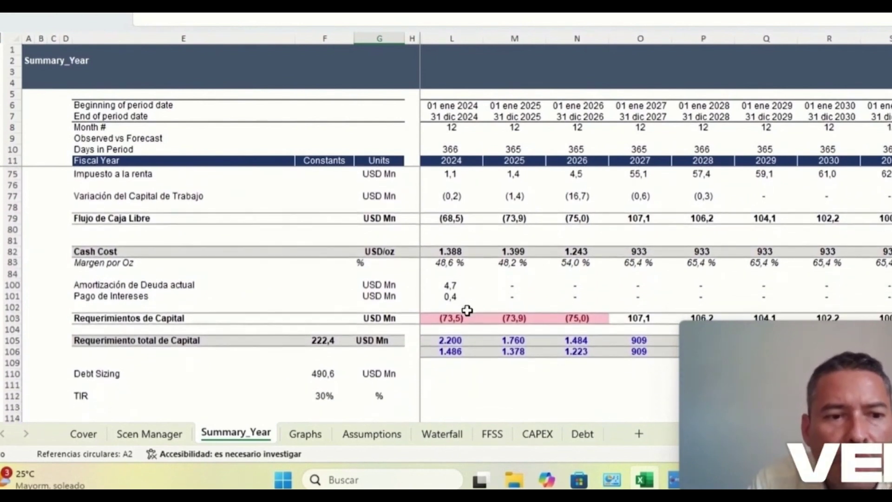
{"action": "scroll", "coordinate": [467, 311], "scroll_direction": "down", "scroll_amount": 2}
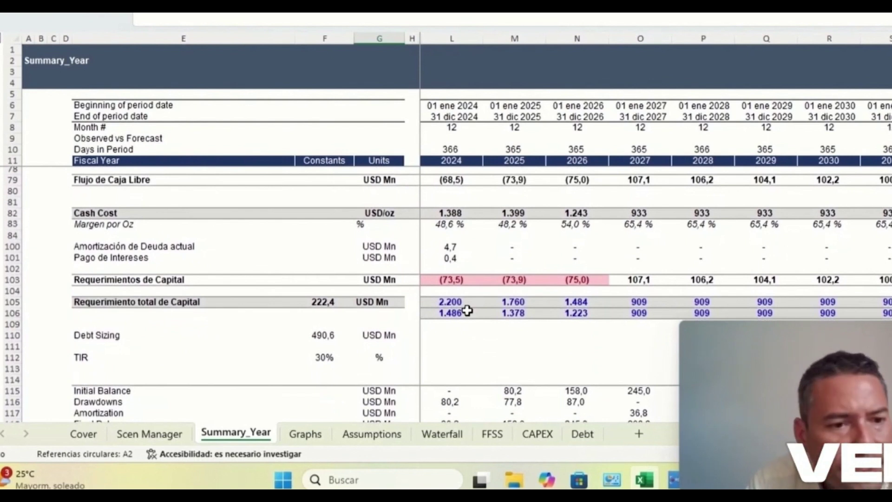
{"action": "scroll", "coordinate": [467, 310], "scroll_direction": "down", "scroll_amount": 3}
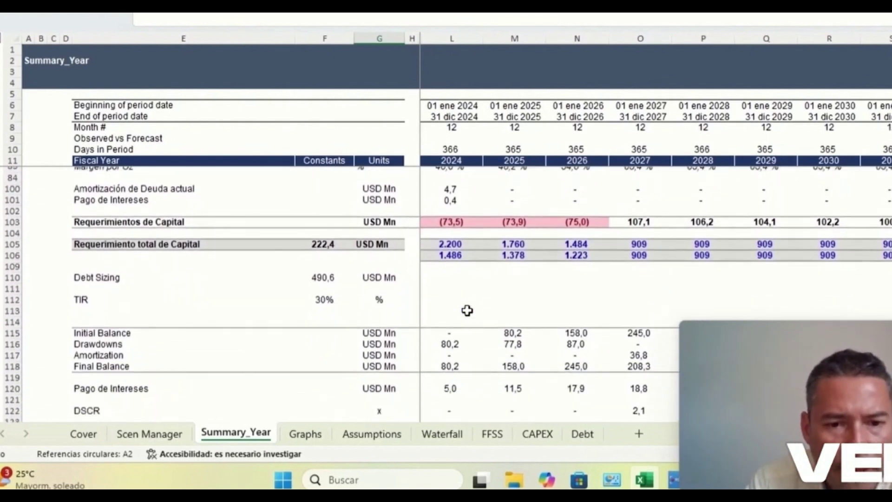
{"action": "scroll", "coordinate": [467, 310], "scroll_direction": "down", "scroll_amount": 1}
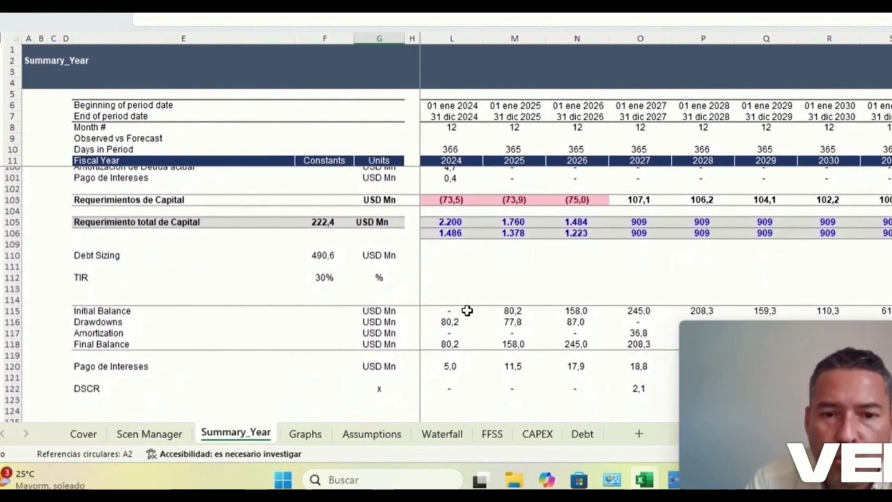
{"action": "scroll", "coordinate": [466, 310], "scroll_direction": "down", "scroll_amount": 1}
{"action": "scroll", "coordinate": [467, 310], "scroll_direction": "up", "scroll_amount": 7}
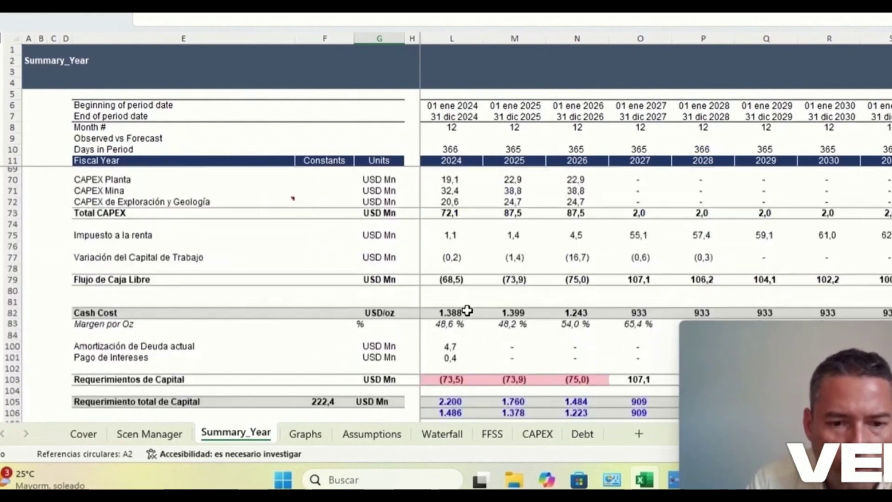
{"action": "scroll", "coordinate": [467, 310], "scroll_direction": "up", "scroll_amount": 5}
Open the Graphs sheet and review its production and revenue table and the charts of plant production capacity and revenue.
{"action": "left_click", "coordinate": [305, 432]}
{"action": "scroll", "coordinate": [371, 302], "scroll_direction": "up", "scroll_amount": 4}
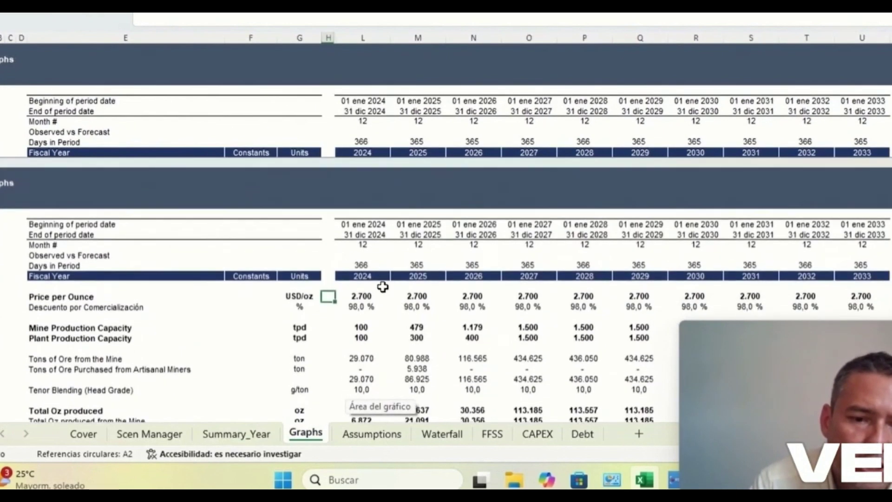
{"action": "scroll", "coordinate": [382, 287], "scroll_direction": "down", "scroll_amount": 4}
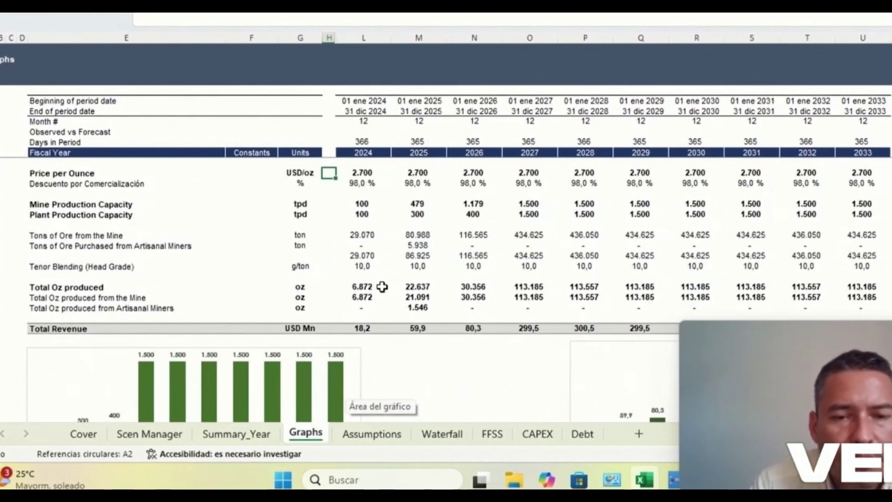
{"action": "scroll", "coordinate": [382, 287], "scroll_direction": "down", "scroll_amount": 4}
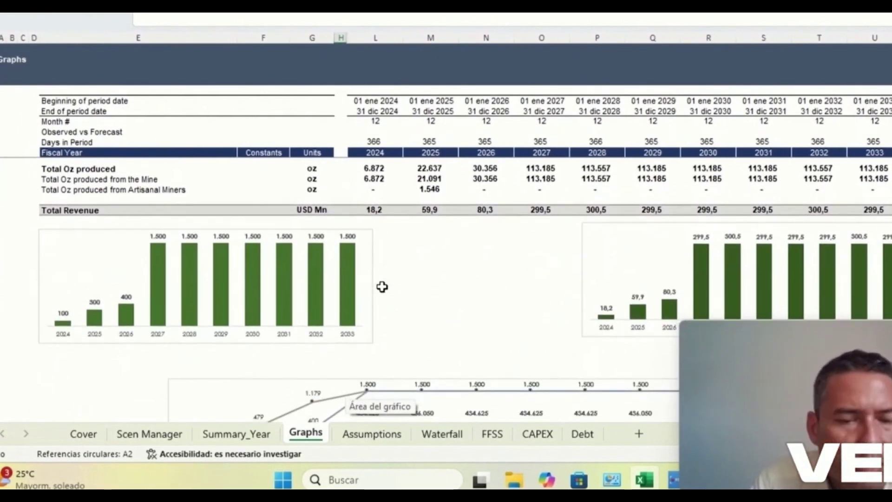
{"action": "scroll", "coordinate": [383, 287], "scroll_direction": "down", "scroll_amount": 1}
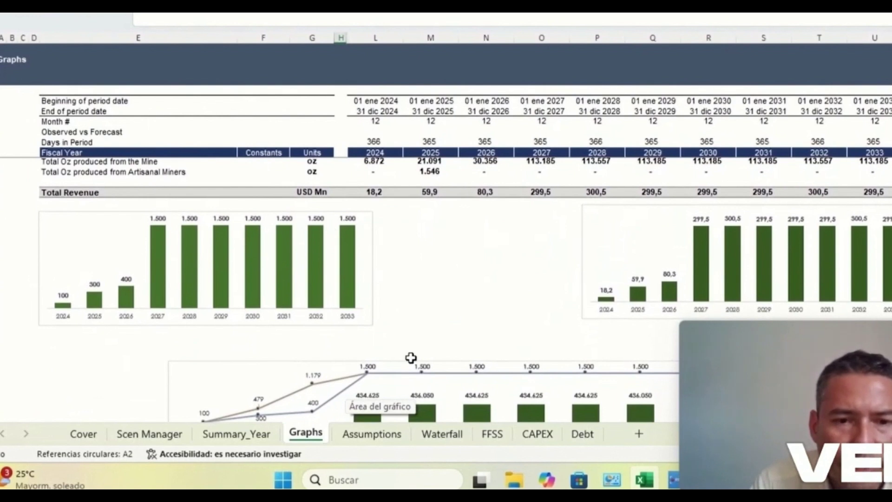
{"action": "scroll", "coordinate": [423, 326], "scroll_direction": "down", "scroll_amount": 1}
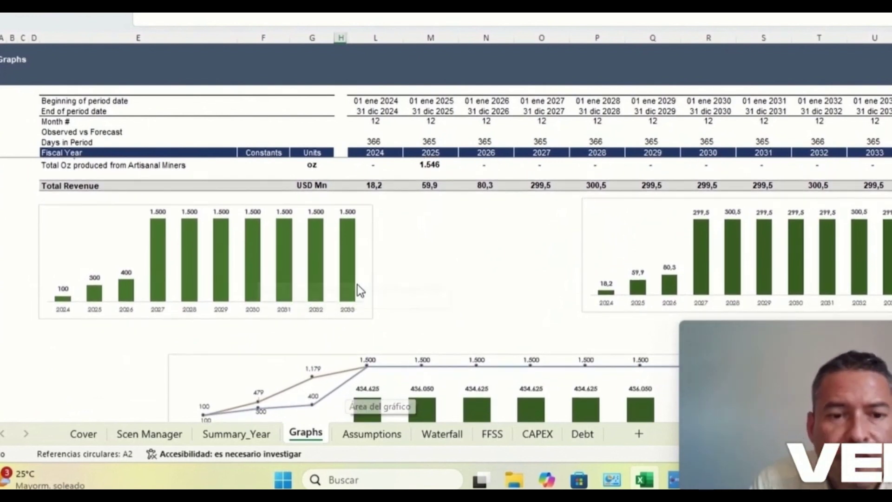
{"action": "scroll", "coordinate": [358, 286], "scroll_direction": "up", "scroll_amount": 1}
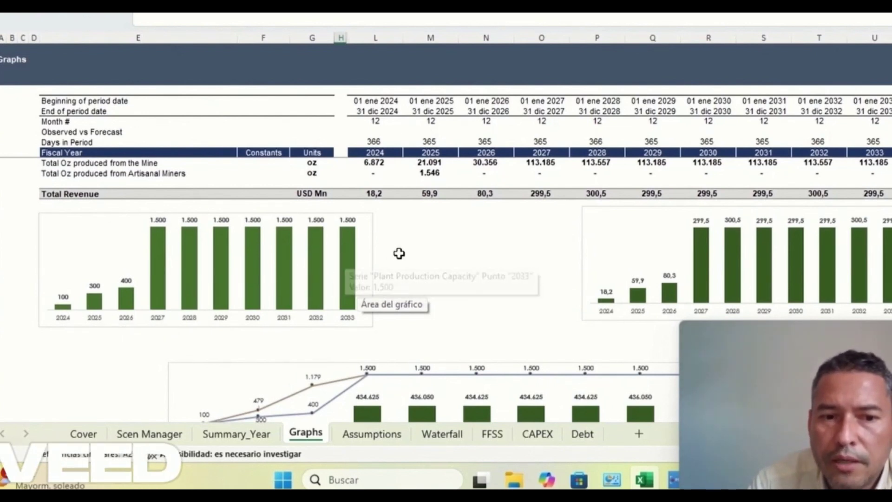
Select the yearly total revenue chart on the Graphs sheet and compare it with the plant production capacity chart.
{"action": "scroll", "coordinate": [399, 253], "scroll_direction": "down", "scroll_amount": 1}
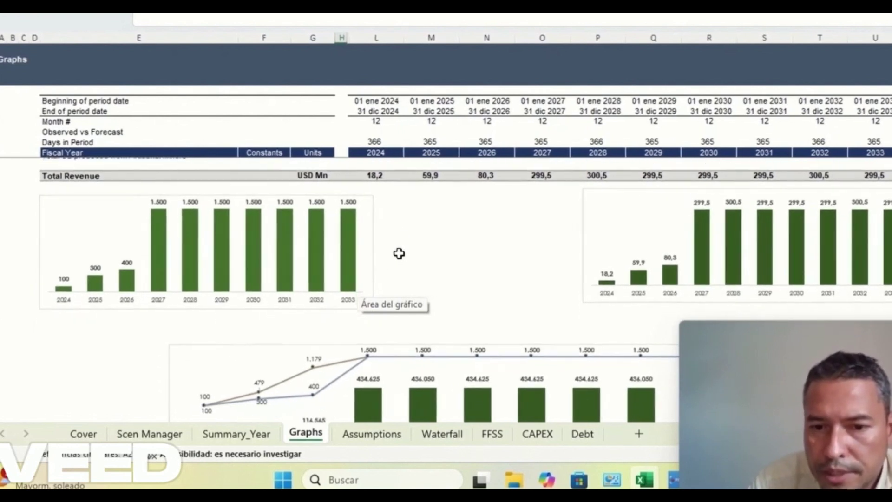
{"action": "scroll", "coordinate": [761, 269], "scroll_direction": "down", "scroll_amount": 1}
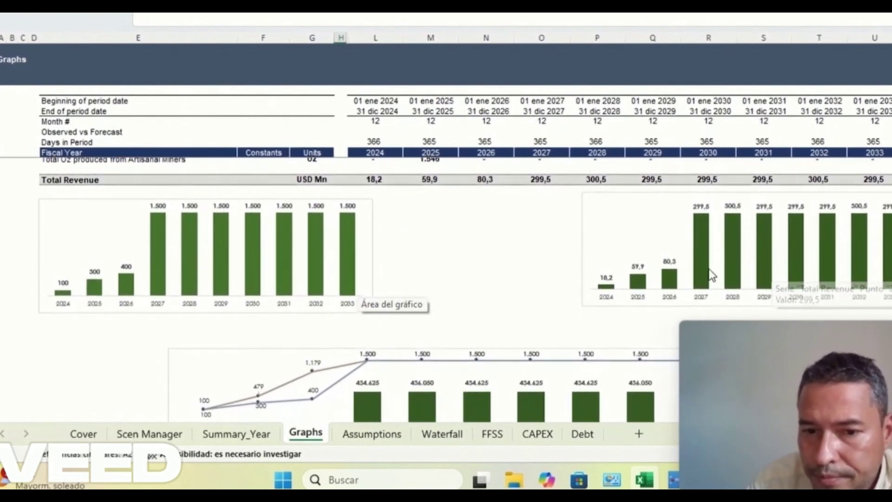
{"action": "left_click", "coordinate": [726, 261]}
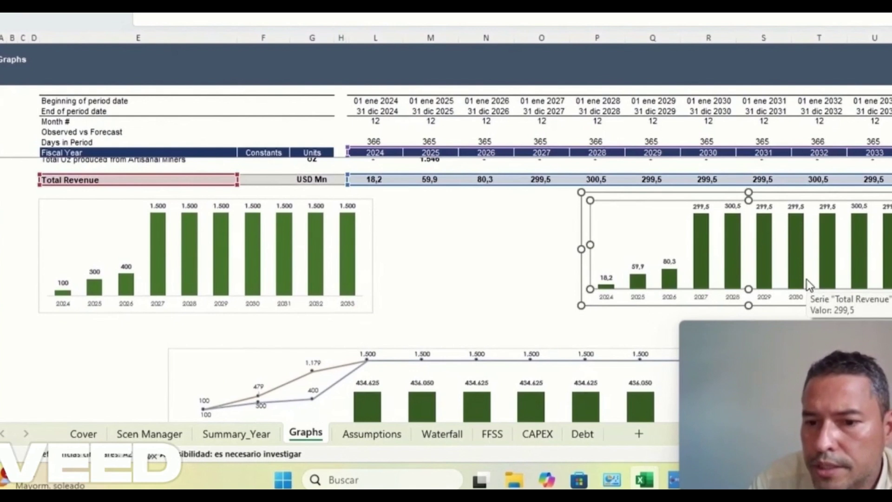
{"action": "scroll", "coordinate": [849, 249], "scroll_direction": "down", "scroll_amount": 1}
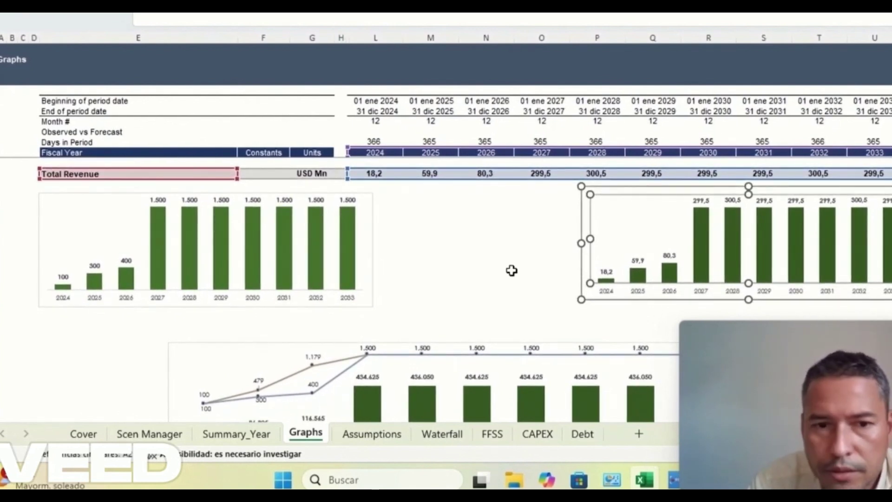
{"action": "scroll", "coordinate": [511, 271], "scroll_direction": "down", "scroll_amount": 1}
{"action": "scroll", "coordinate": [512, 270], "scroll_direction": "up", "scroll_amount": 1}
Review the chart of ore tonnage against mine and plant capacity, and the chart of ounces produced with head grade.
{"action": "scroll", "coordinate": [488, 271], "scroll_direction": "down", "scroll_amount": 4}
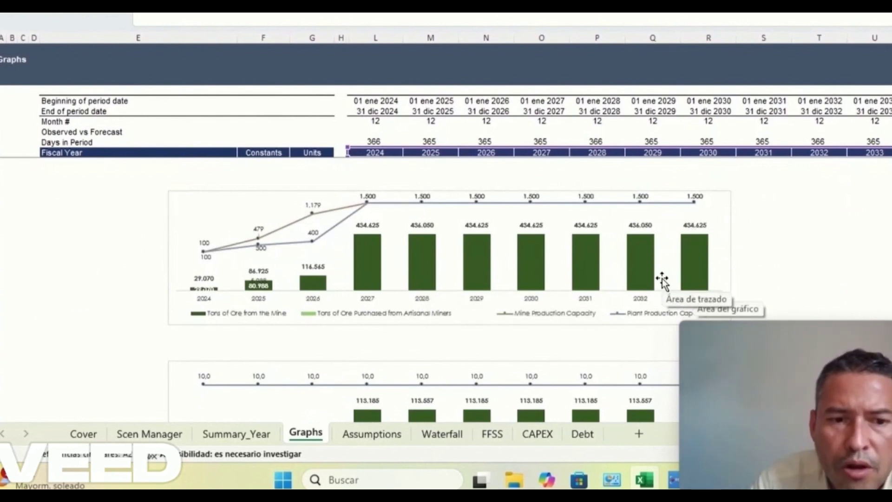
{"action": "scroll", "coordinate": [626, 276], "scroll_direction": "down", "scroll_amount": 4}
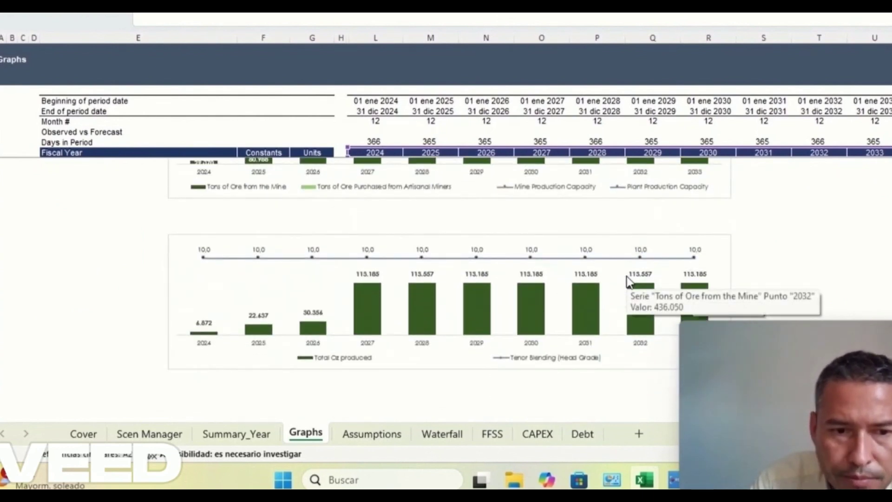
{"action": "scroll", "coordinate": [626, 278], "scroll_direction": "down", "scroll_amount": 1}
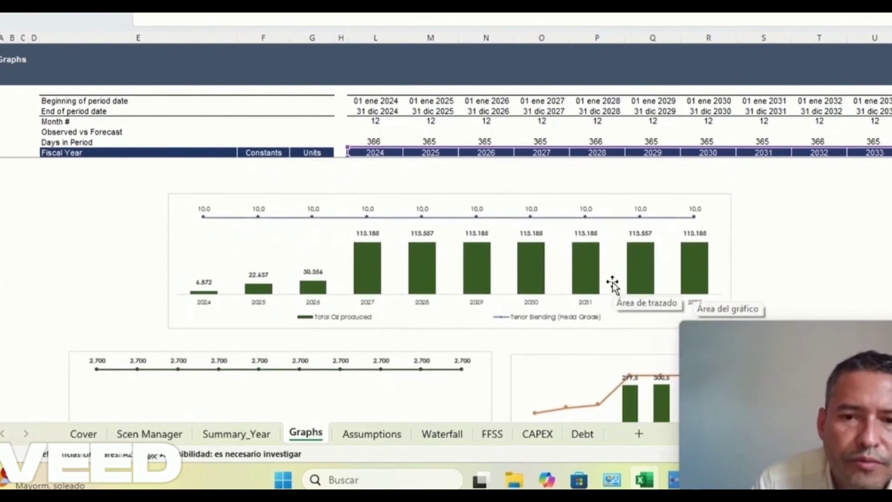
{"action": "scroll", "coordinate": [612, 284], "scroll_direction": "down", "scroll_amount": 1}
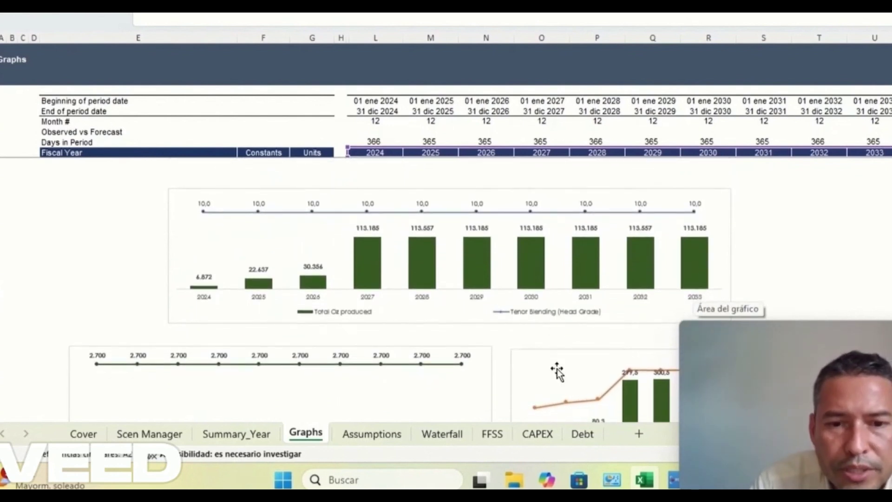
Examine the yearly price-per-ounce line chart and the total revenue chart beside it, above the plant and mine cost rows.
{"action": "scroll", "coordinate": [557, 371], "scroll_direction": "down", "scroll_amount": 3}
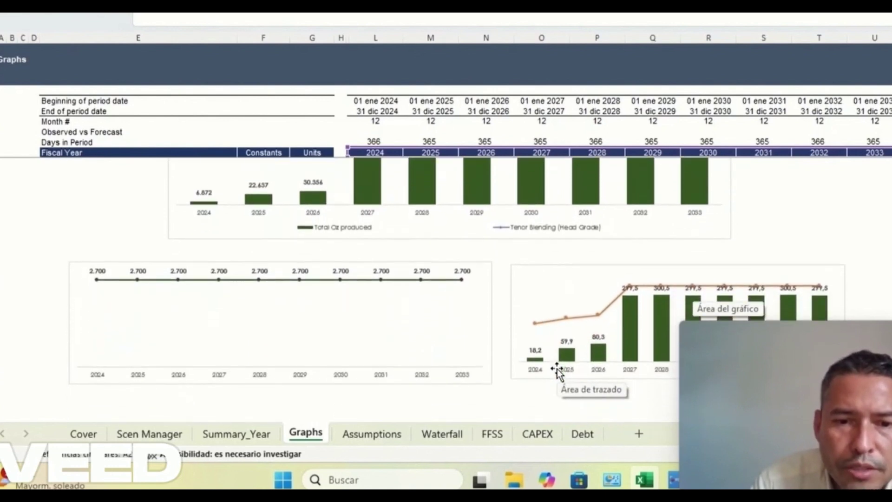
{"action": "scroll", "coordinate": [380, 294], "scroll_direction": "down", "scroll_amount": 1}
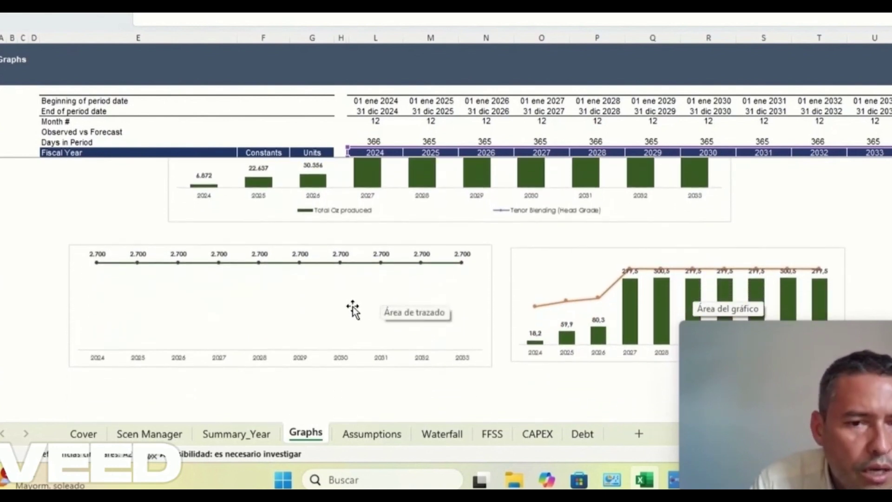
{"action": "scroll", "coordinate": [356, 299], "scroll_direction": "down", "scroll_amount": 1}
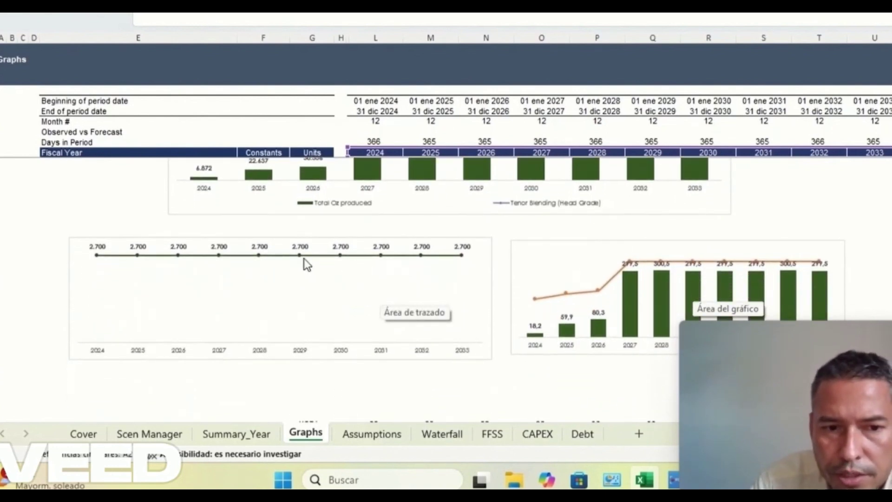
{"action": "scroll", "coordinate": [346, 281], "scroll_direction": "down", "scroll_amount": 1}
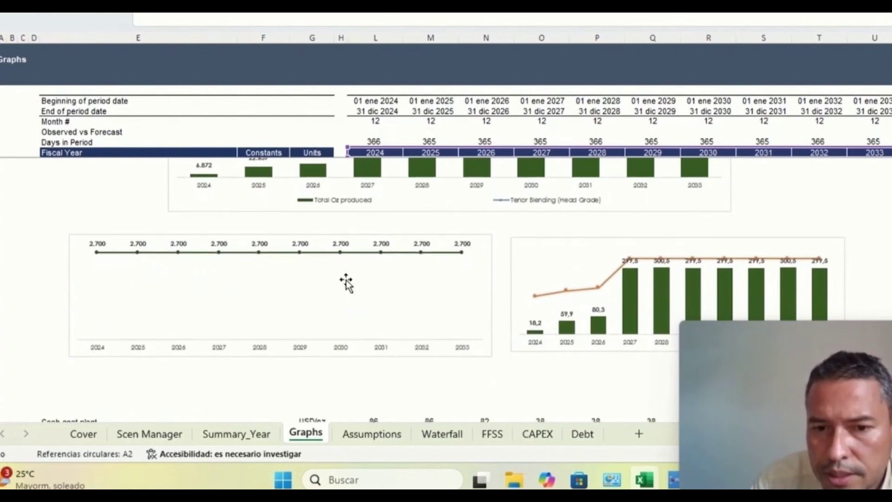
{"action": "scroll", "coordinate": [698, 285], "scroll_direction": "down", "scroll_amount": 2}
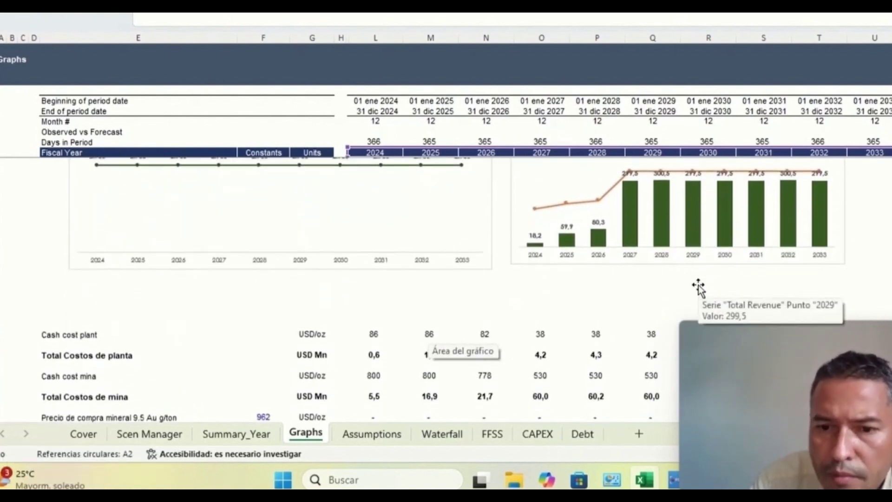
{"action": "scroll", "coordinate": [698, 285], "scroll_direction": "down", "scroll_amount": 1}
{"action": "scroll", "coordinate": [698, 288], "scroll_direction": "down", "scroll_amount": 2}
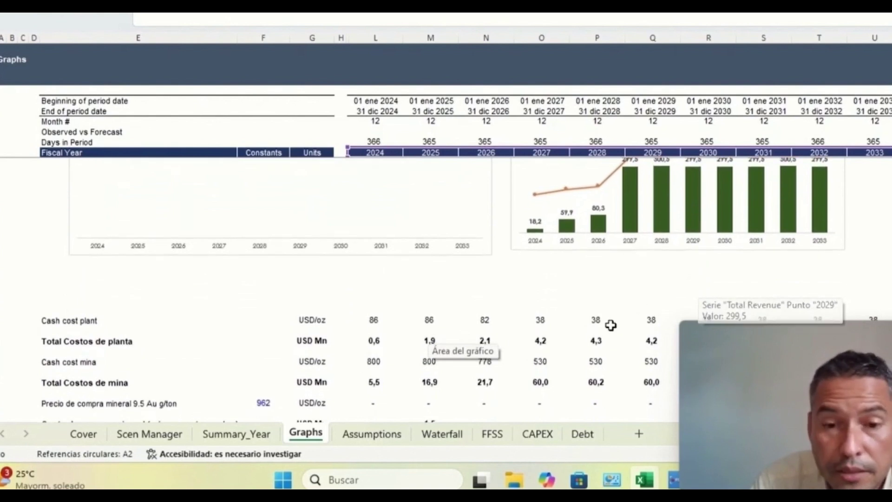
{"action": "scroll", "coordinate": [610, 324], "scroll_direction": "up", "scroll_amount": 3}
{"action": "scroll", "coordinate": [609, 324], "scroll_direction": "down", "scroll_amount": 1}
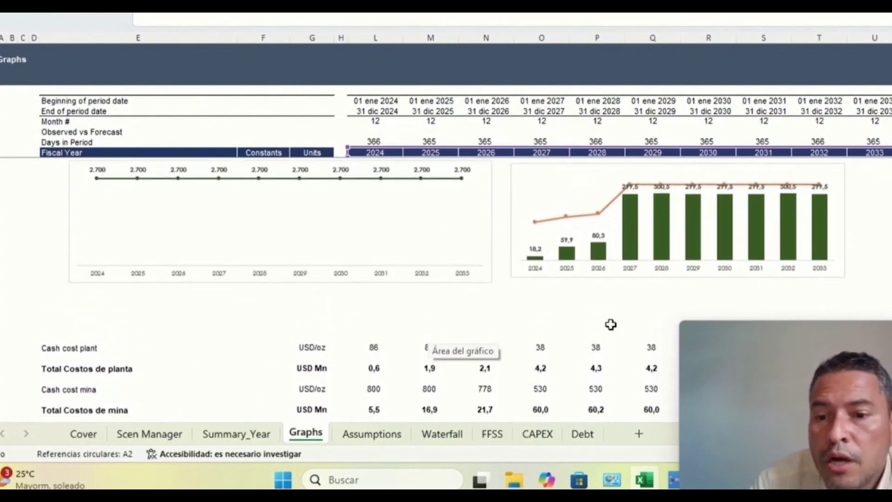
Review the cost rows from ore purchases and royalties through EBITDA, CAPEX and free cash flow to cash cost per ounce.
{"action": "scroll", "coordinate": [572, 349], "scroll_direction": "down", "scroll_amount": 7}
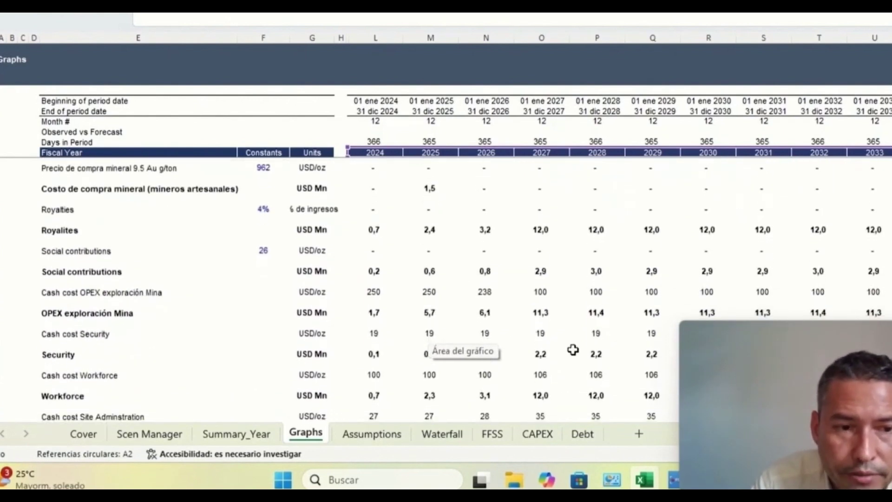
{"action": "scroll", "coordinate": [573, 350], "scroll_direction": "down", "scroll_amount": 3}
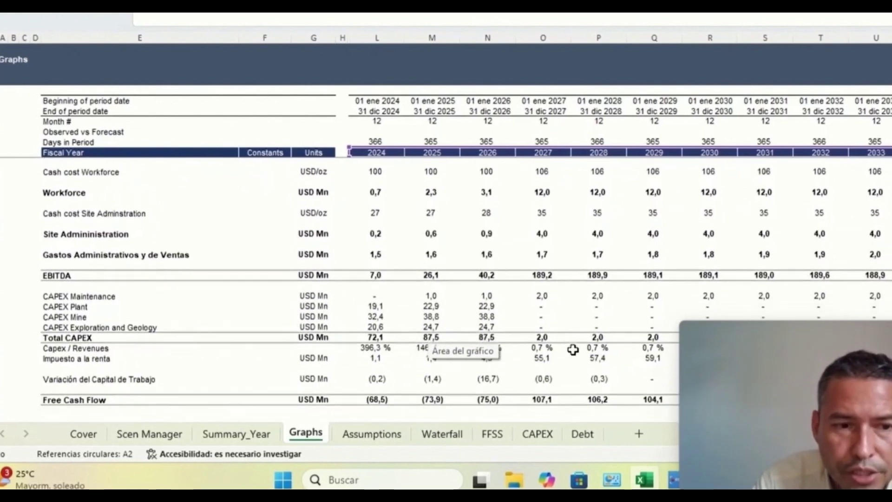
{"action": "scroll", "coordinate": [573, 350], "scroll_direction": "down", "scroll_amount": 1}
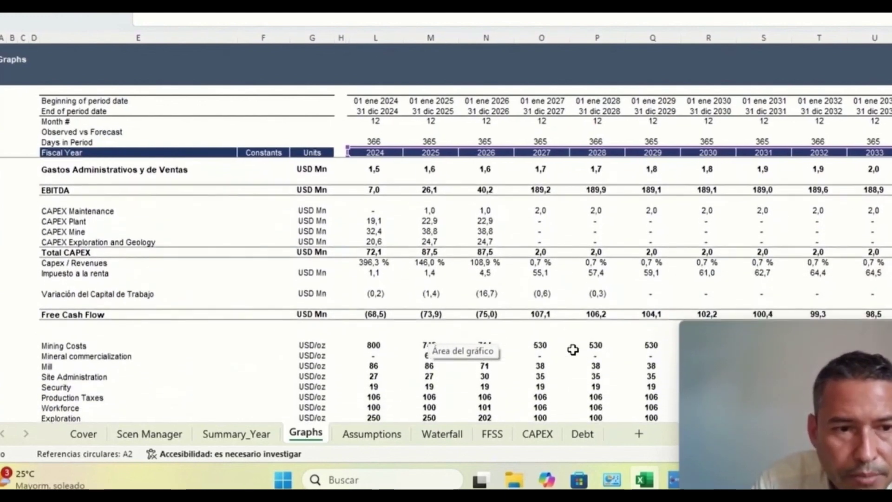
{"action": "scroll", "coordinate": [572, 350], "scroll_direction": "down", "scroll_amount": 3}
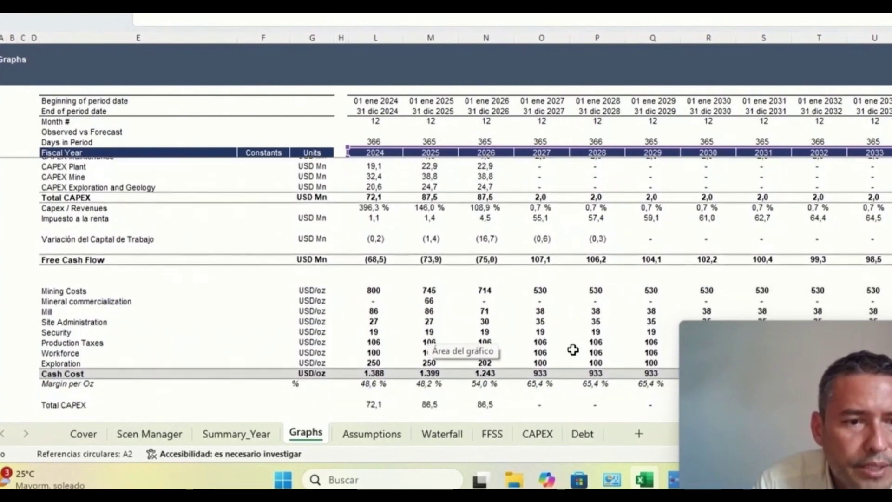
Examine the charts of cash cost with margin per ounce, CAPEX by category, and the cash cost breakdown against the price per ounce.
{"action": "scroll", "coordinate": [573, 350], "scroll_direction": "down", "scroll_amount": 2}
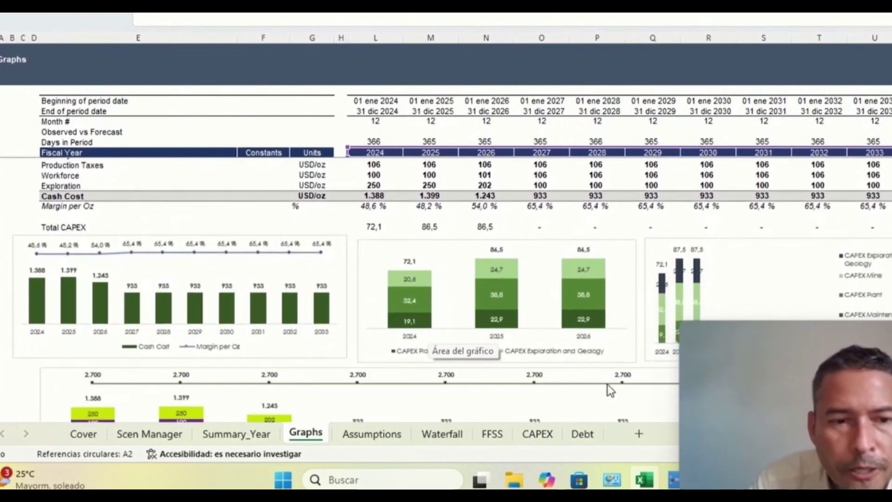
{"action": "scroll", "coordinate": [609, 390], "scroll_direction": "down", "scroll_amount": 1}
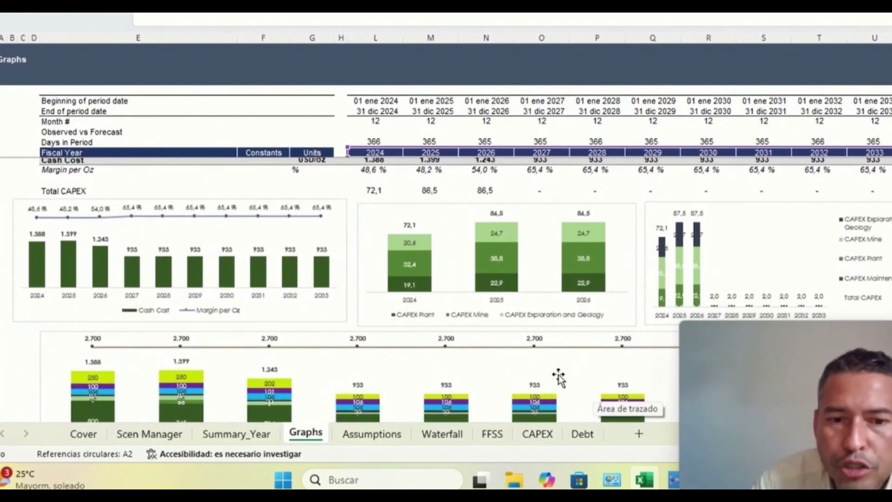
{"action": "scroll", "coordinate": [538, 385], "scroll_direction": "down", "scroll_amount": 1}
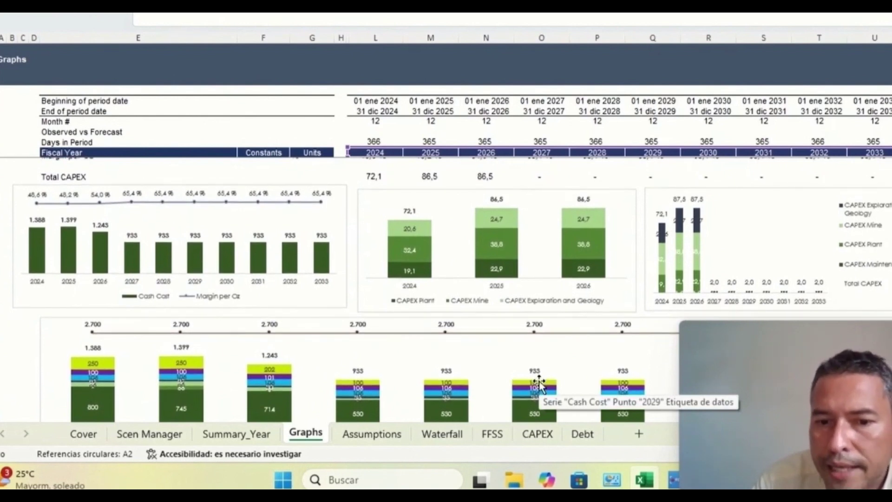
{"action": "scroll", "coordinate": [539, 384], "scroll_direction": "down", "scroll_amount": 1}
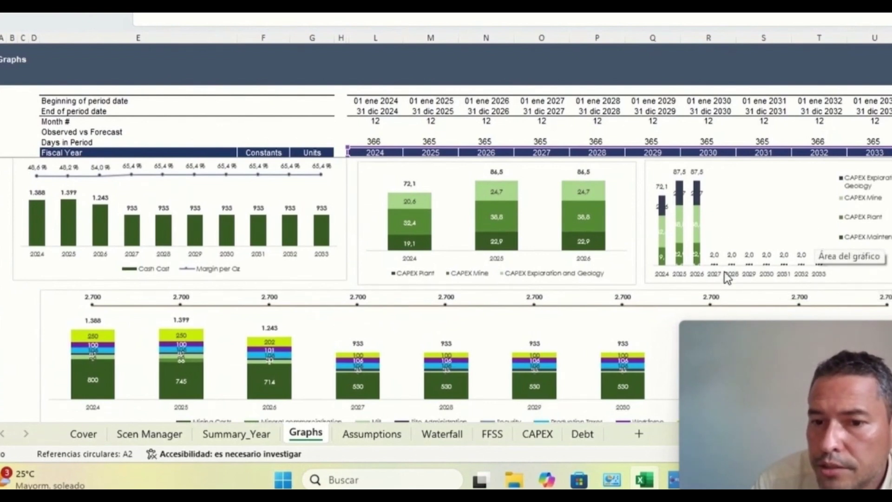
{"action": "scroll", "coordinate": [589, 349], "scroll_direction": "down", "scroll_amount": 4}
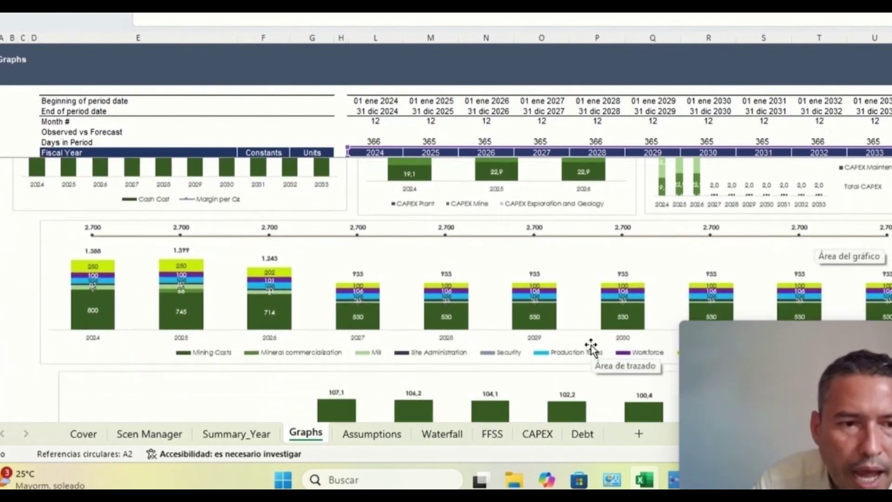
{"action": "scroll", "coordinate": [470, 331], "scroll_direction": "up", "scroll_amount": 1}
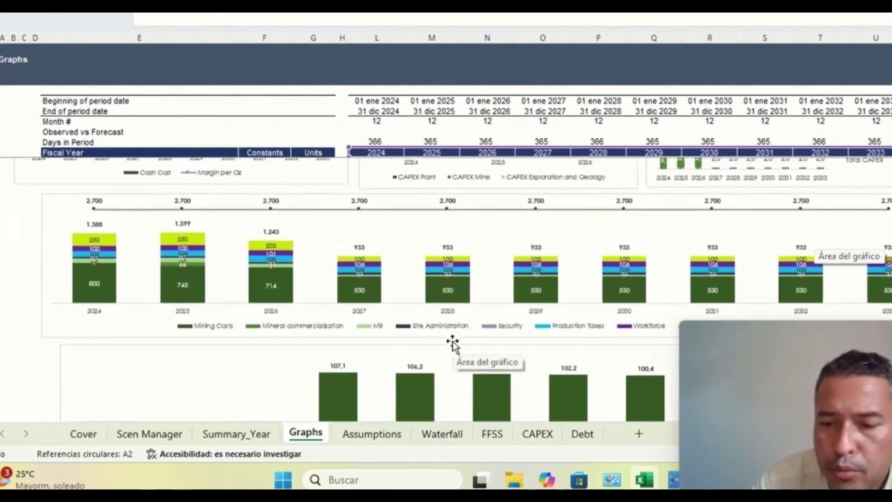
Review the yearly free cash flow chart for 2024 to 2033.
{"action": "scroll", "coordinate": [453, 345], "scroll_direction": "down", "scroll_amount": 3}
{"action": "scroll", "coordinate": [453, 345], "scroll_direction": "down", "scroll_amount": 2}
{"action": "scroll", "coordinate": [453, 345], "scroll_direction": "up", "scroll_amount": 1}
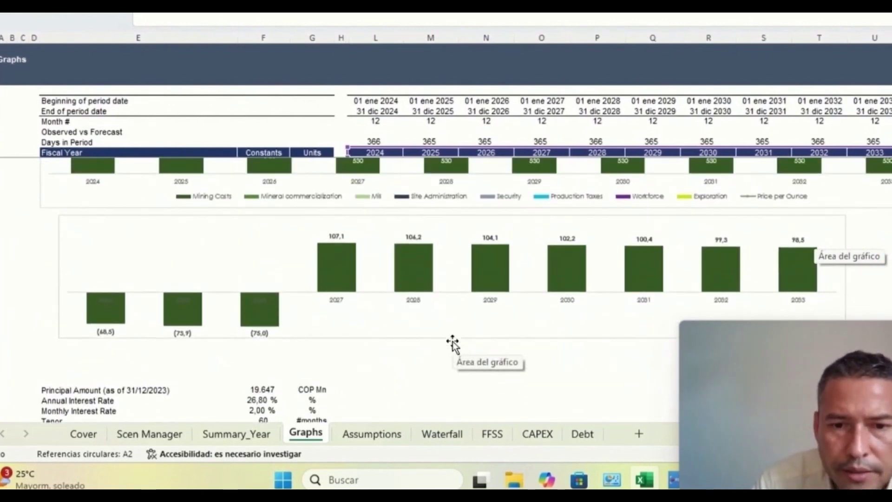
{"action": "scroll", "coordinate": [453, 344], "scroll_direction": "down", "scroll_amount": 1}
{"action": "scroll", "coordinate": [453, 344], "scroll_direction": "down", "scroll_amount": 1}
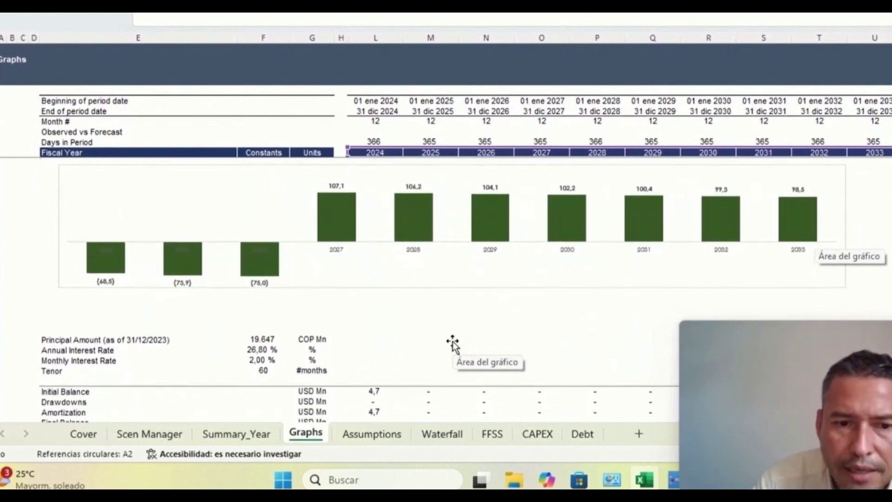
{"action": "scroll", "coordinate": [452, 344], "scroll_direction": "up", "scroll_amount": 2}
Examine the existing loan terms and balances, capital requirements, debt sizing and TIR rows.
{"action": "scroll", "coordinate": [573, 354], "scroll_direction": "down", "scroll_amount": 5}
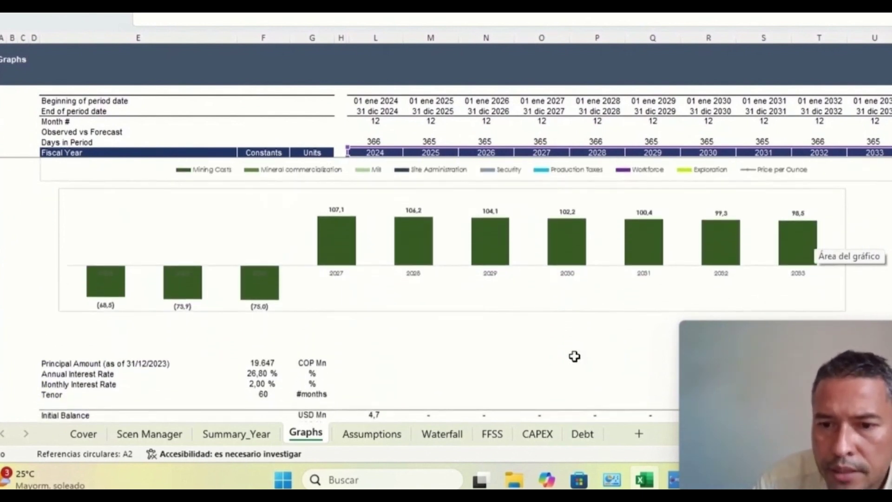
{"action": "scroll", "coordinate": [402, 329], "scroll_direction": "down", "scroll_amount": 8}
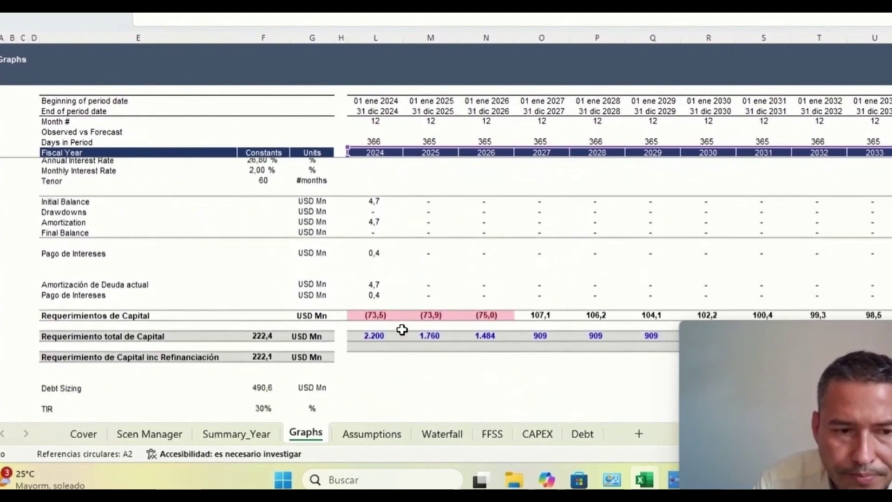
{"action": "scroll", "coordinate": [402, 330], "scroll_direction": "down", "scroll_amount": 2}
Return to the top of the Graphs sheet, then review down to the debt balance, interest and DSCR rows and their chart.
{"action": "scroll", "coordinate": [402, 329], "scroll_direction": "up", "scroll_amount": 8}
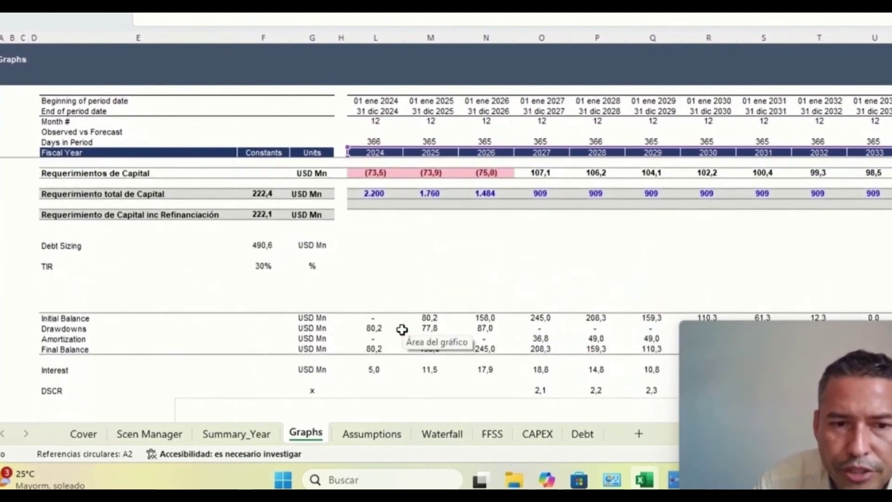
{"action": "scroll", "coordinate": [402, 329], "scroll_direction": "up", "scroll_amount": 15}
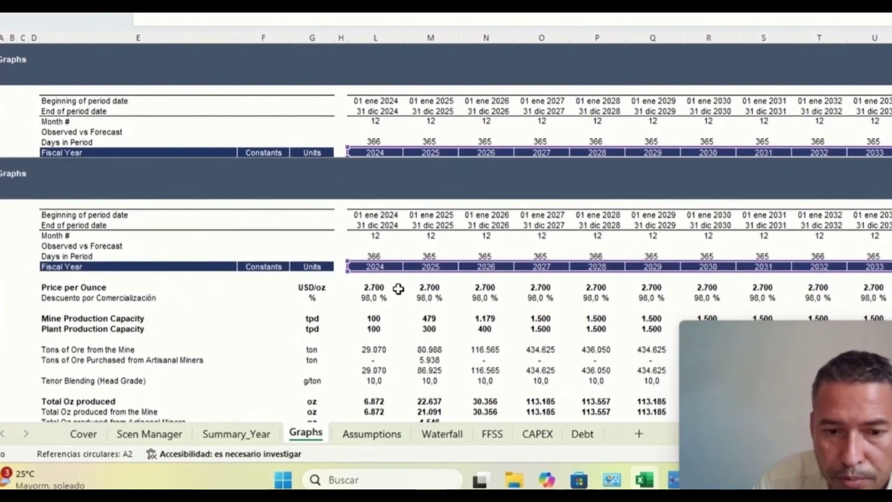
{"action": "scroll", "coordinate": [427, 274], "scroll_direction": "down", "scroll_amount": 15}
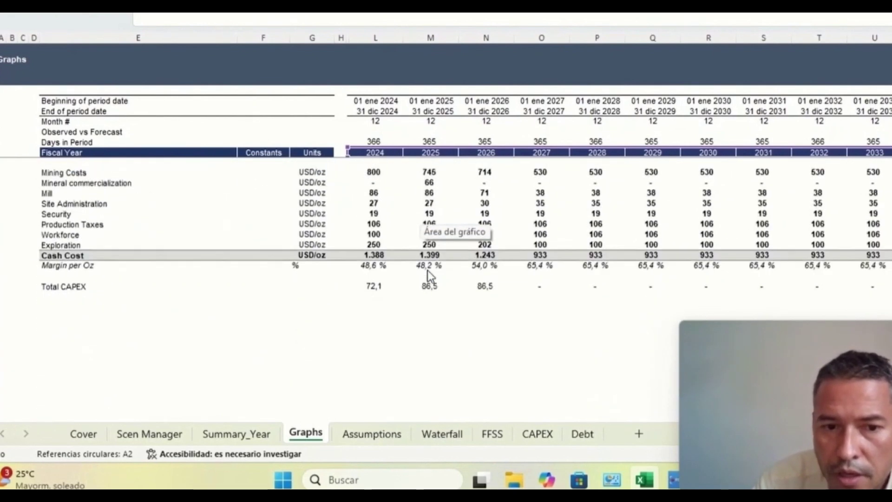
{"action": "scroll", "coordinate": [427, 271], "scroll_direction": "down", "scroll_amount": 10}
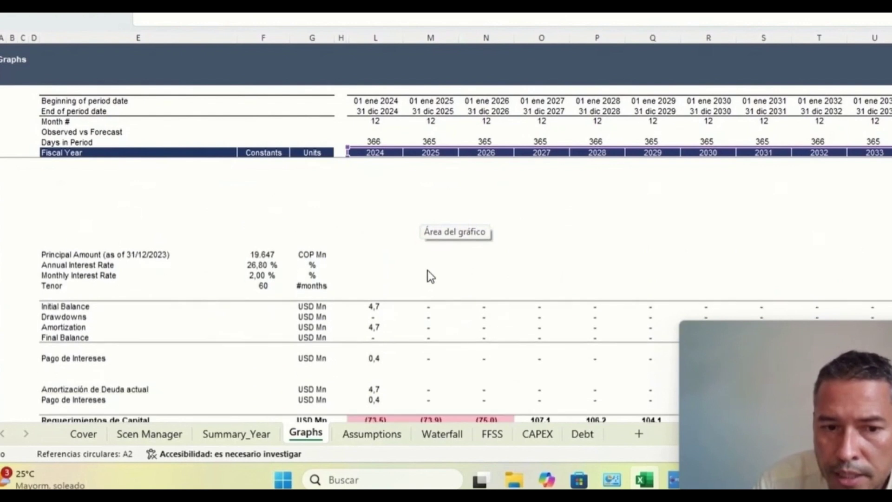
{"action": "scroll", "coordinate": [428, 274], "scroll_direction": "down", "scroll_amount": 14}
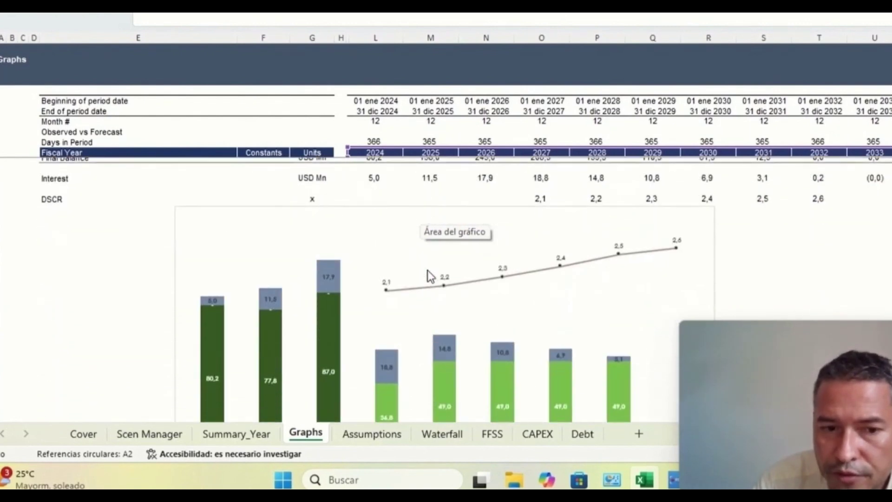
{"action": "scroll", "coordinate": [428, 274], "scroll_direction": "down", "scroll_amount": 1}
{"action": "scroll", "coordinate": [428, 274], "scroll_direction": "up", "scroll_amount": 11}
{"action": "scroll", "coordinate": [428, 274], "scroll_direction": "down", "scroll_amount": 6}
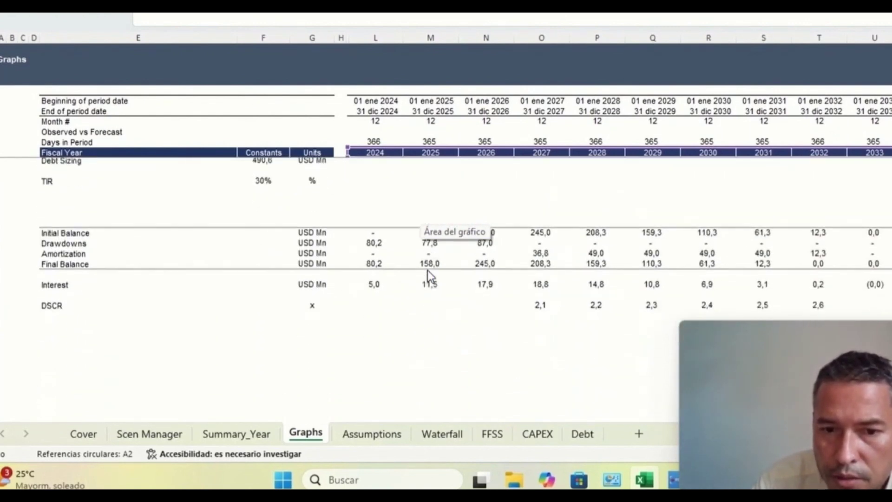
Review the lower pair of Graphs sheet charts comparing the 1,500 TPD and 300 TPD scenarios by year.
{"action": "scroll", "coordinate": [428, 274], "scroll_direction": "down", "scroll_amount": 5}
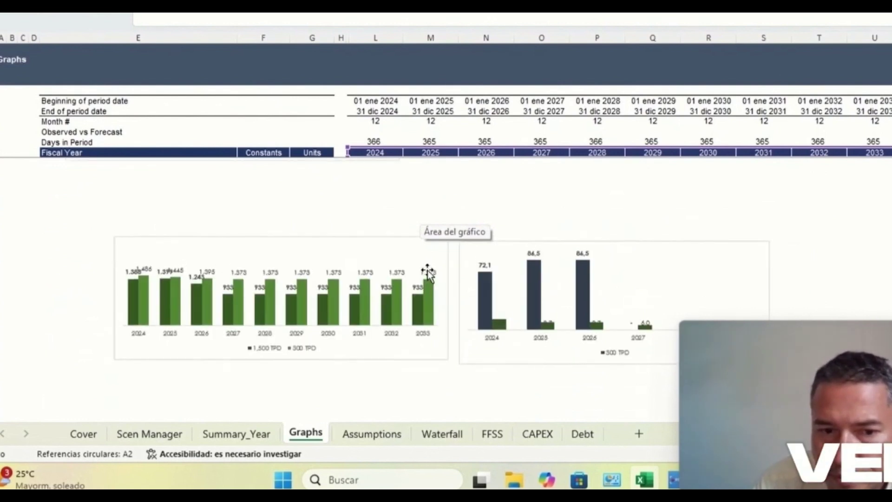
{"action": "left_click", "coordinate": [274, 318]}
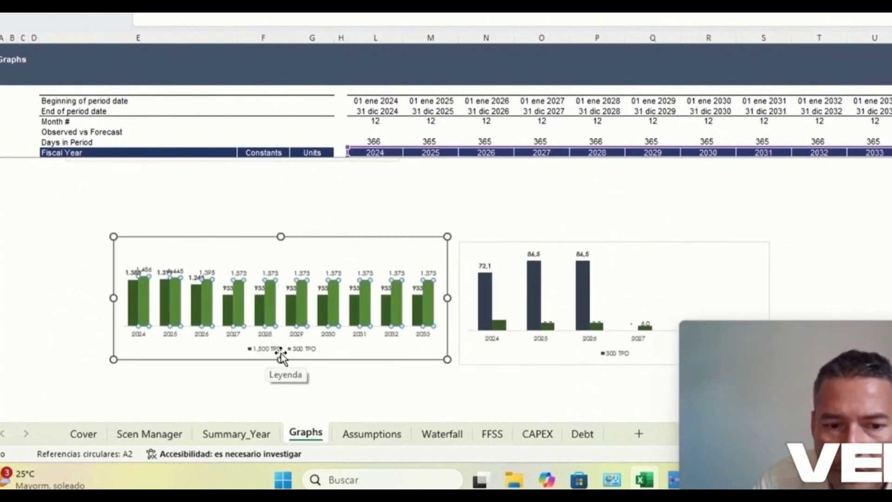
{"action": "scroll", "coordinate": [318, 346], "scroll_direction": "down", "scroll_amount": 1}
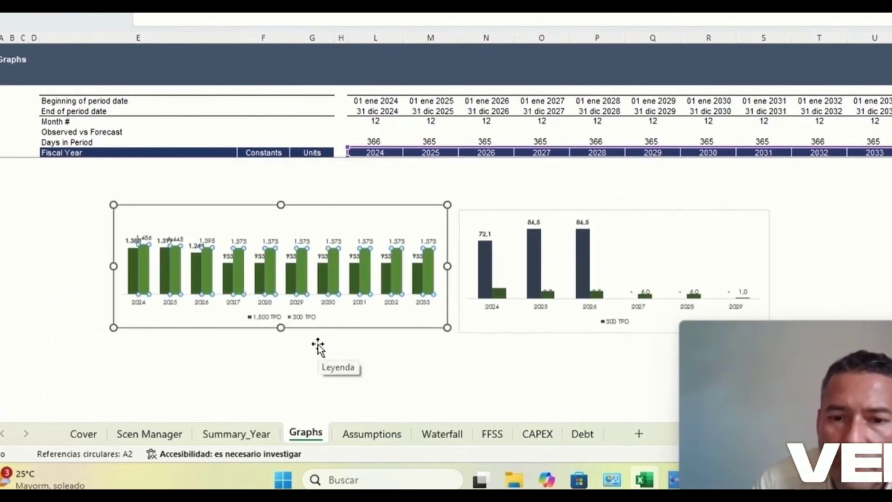
{"action": "scroll", "coordinate": [569, 346], "scroll_direction": "down", "scroll_amount": 3}
{"action": "scroll", "coordinate": [569, 347], "scroll_direction": "up", "scroll_amount": 2}
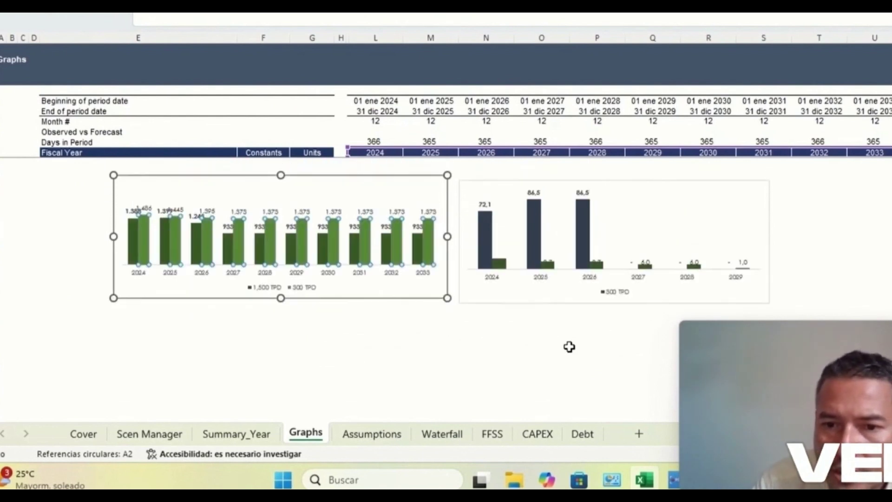
{"action": "scroll", "coordinate": [569, 346], "scroll_direction": "down", "scroll_amount": 3}
{"action": "scroll", "coordinate": [568, 346], "scroll_direction": "up", "scroll_amount": 5}
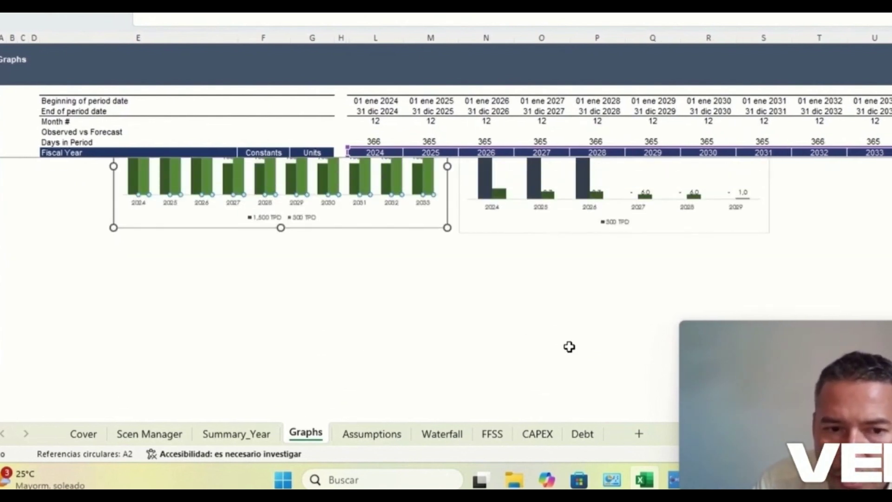
Examine the upper pair of charts comparing 1,500 TPD against 300 TPD for 2024 to 2033, beneath the scenario labels.
{"action": "scroll", "coordinate": [569, 347], "scroll_direction": "up", "scroll_amount": 2}
{"action": "left_click", "coordinate": [569, 346]}
{"action": "left_click", "coordinate": [513, 264]}
{"action": "scroll", "coordinate": [512, 264], "scroll_direction": "up", "scroll_amount": 4}
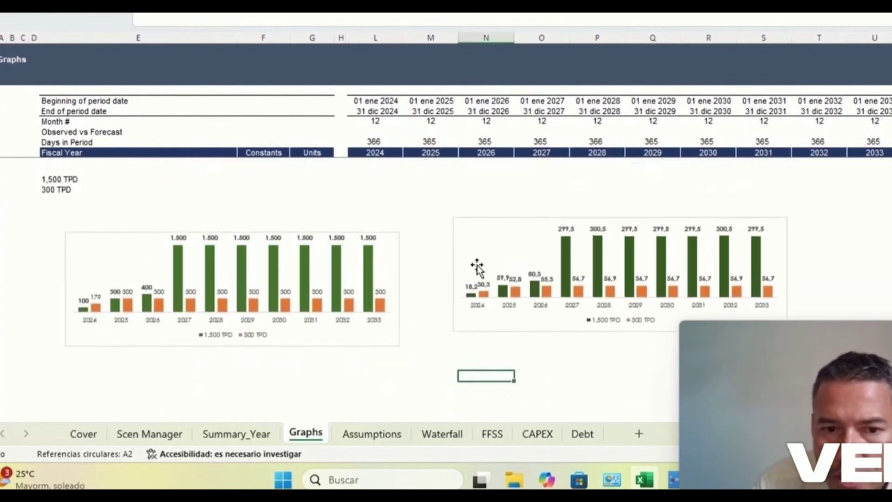
{"action": "left_click", "coordinate": [432, 262]}
{"action": "left_click", "coordinate": [427, 240]}
{"action": "left_click", "coordinate": [373, 220]}
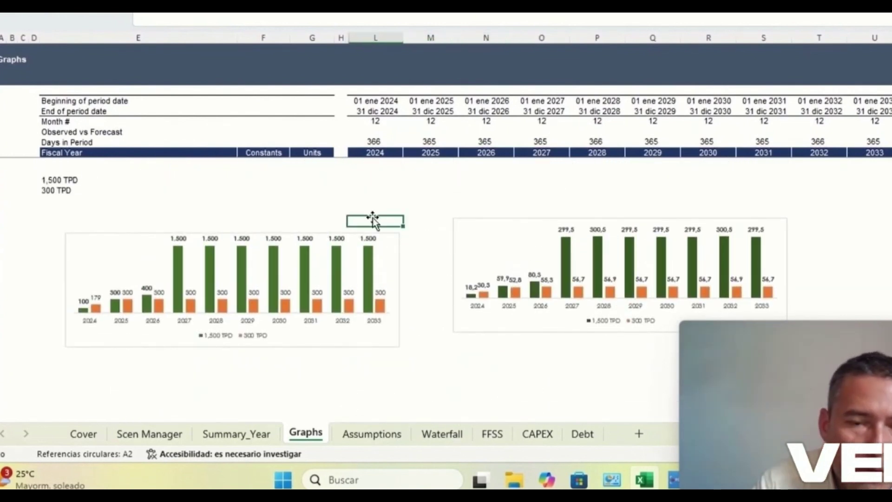
{"action": "left_click", "coordinate": [178, 212]}
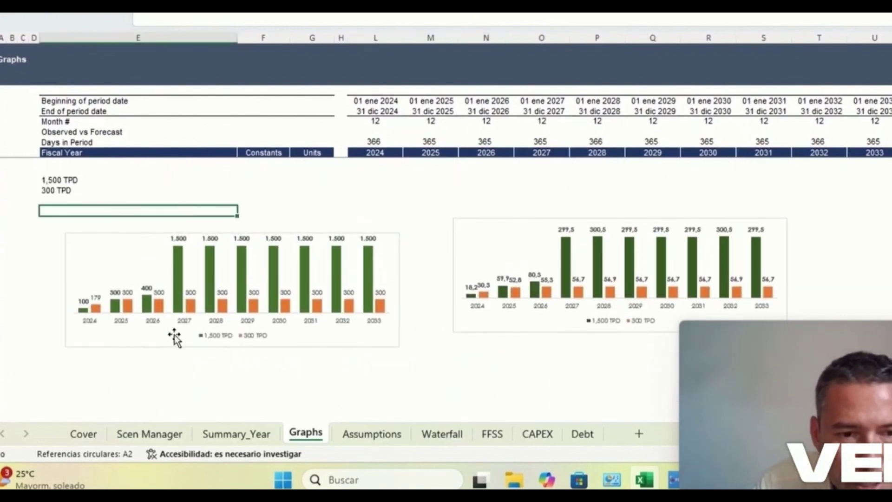
{"action": "mouse_move", "coordinate": [244, 295]}
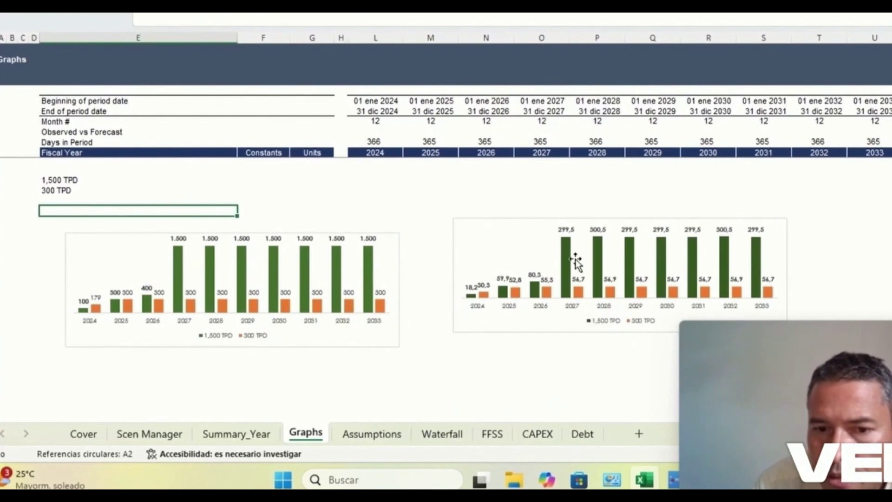
{"action": "mouse_move", "coordinate": [573, 273]}
Look again at the lower pair of scenario comparison charts on the Graphs sheet.
{"action": "scroll", "coordinate": [569, 275], "scroll_direction": "down", "scroll_amount": 10}
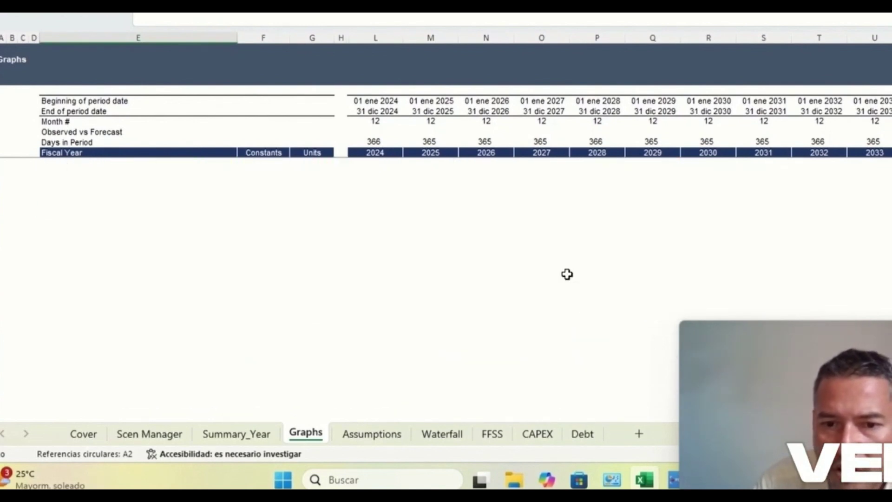
{"action": "scroll", "coordinate": [567, 274], "scroll_direction": "up", "scroll_amount": 5}
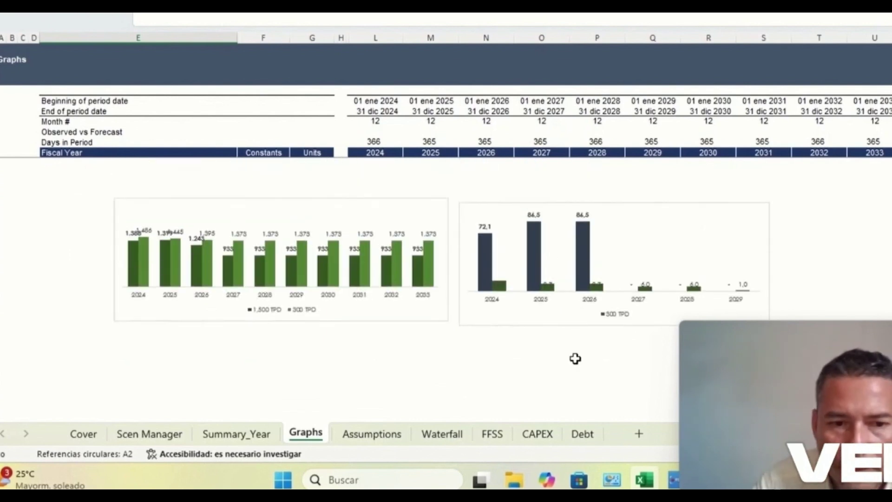
{"action": "scroll", "coordinate": [416, 314], "scroll_direction": "up", "scroll_amount": 1}
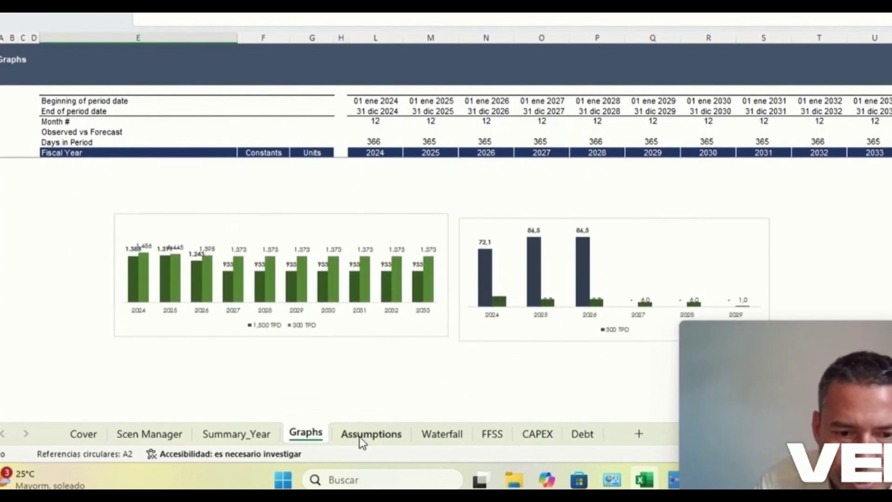
Open the Assumptions sheet and examine the monthly PIB, IPC Colombia and exchange rate cases in the Macro section.
{"action": "left_click", "coordinate": [361, 438]}
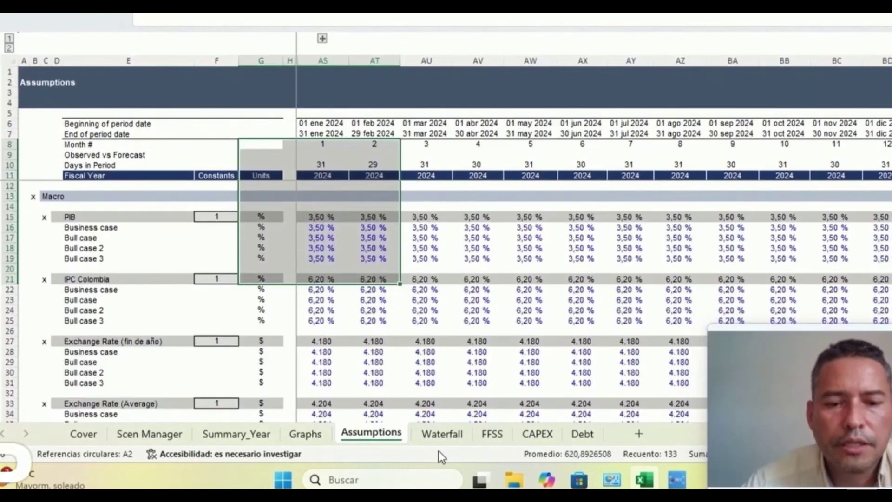
{"action": "left_click", "coordinate": [284, 249]}
{"action": "key", "text": "Right"}
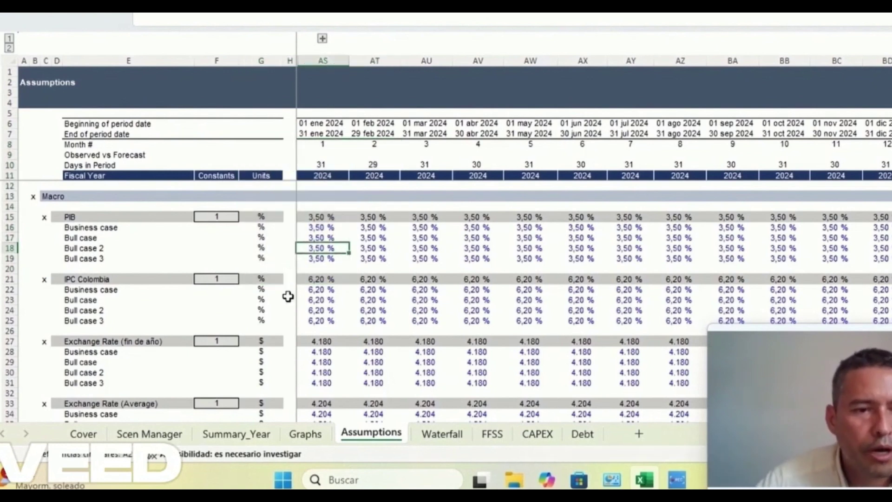
{"action": "scroll", "coordinate": [248, 317], "scroll_direction": "down", "scroll_amount": 2}
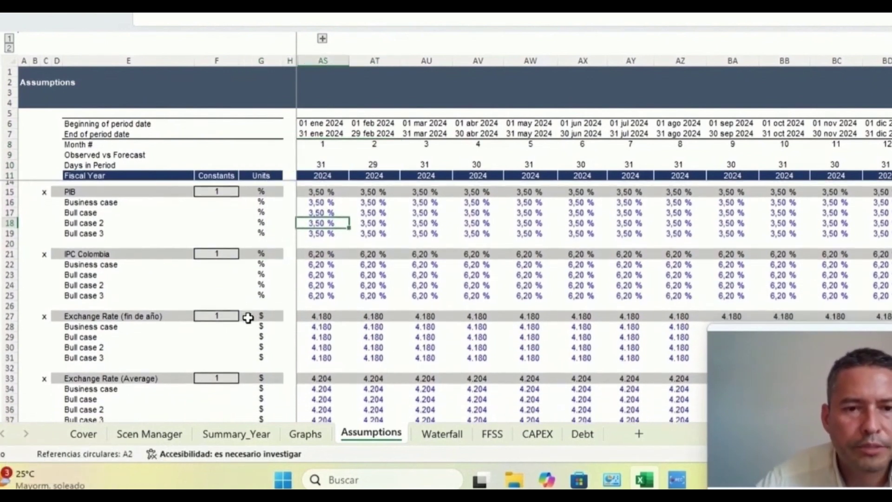
{"action": "scroll", "coordinate": [278, 294], "scroll_direction": "up", "scroll_amount": 2}
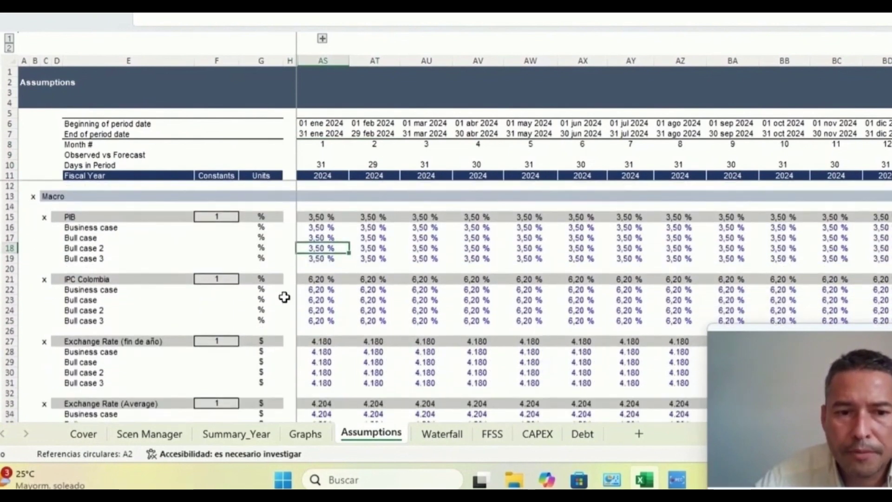
{"action": "scroll", "coordinate": [283, 297], "scroll_direction": "down", "scroll_amount": 1}
{"action": "scroll", "coordinate": [284, 296], "scroll_direction": "down", "scroll_amount": 2}
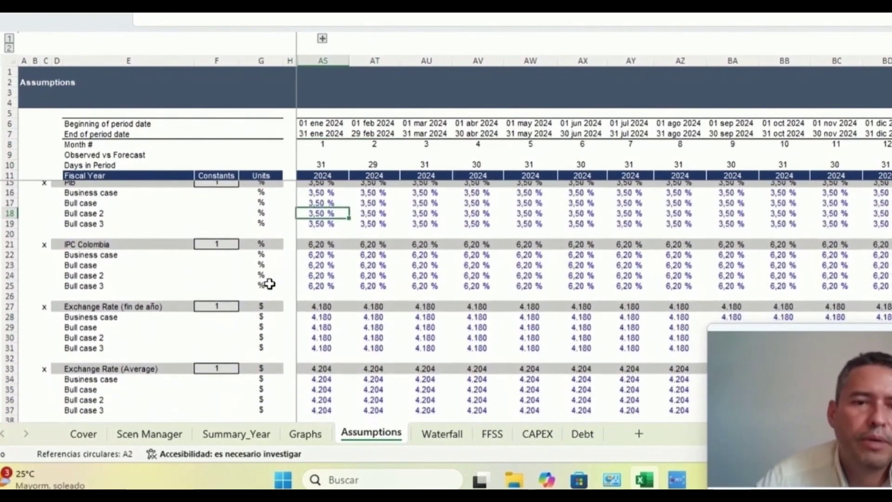
{"action": "scroll", "coordinate": [269, 276], "scroll_direction": "up", "scroll_amount": 1}
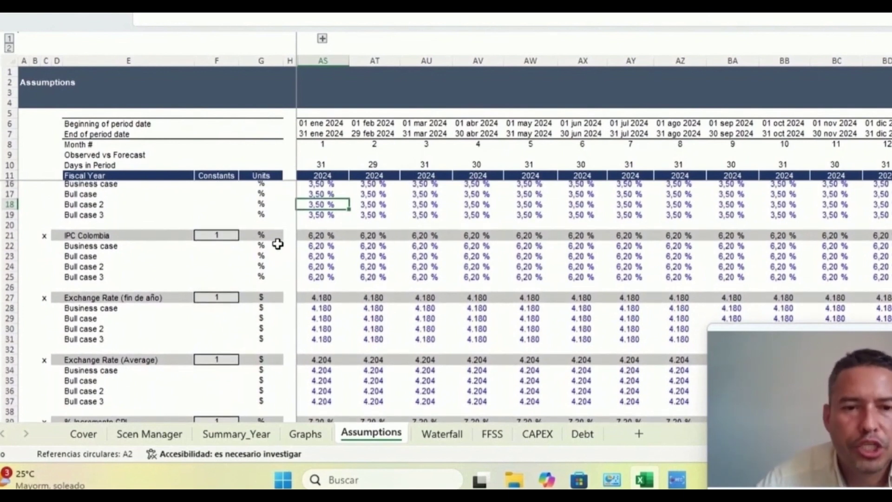
{"action": "scroll", "coordinate": [277, 244], "scroll_direction": "down", "scroll_amount": 2}
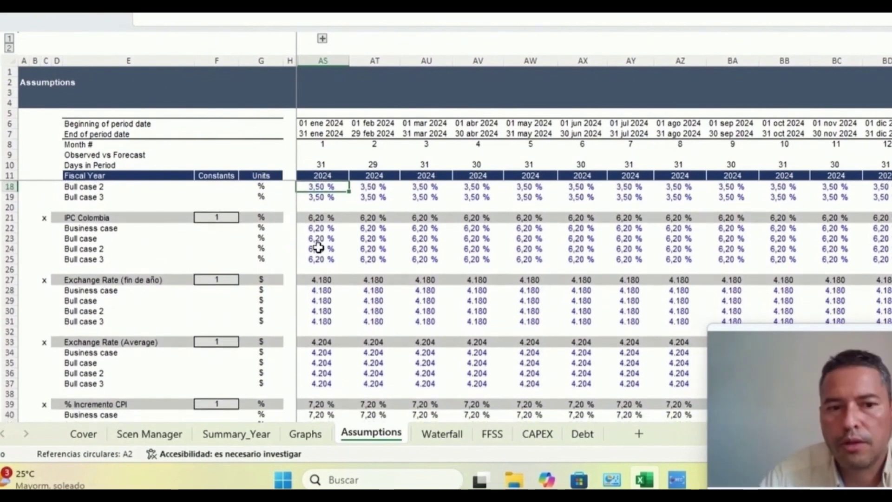
{"action": "left_click_drag", "start_coordinate": [268, 149], "coordinate": [323, 328]}
{"action": "scroll", "coordinate": [323, 328], "scroll_direction": "down", "scroll_amount": 1}
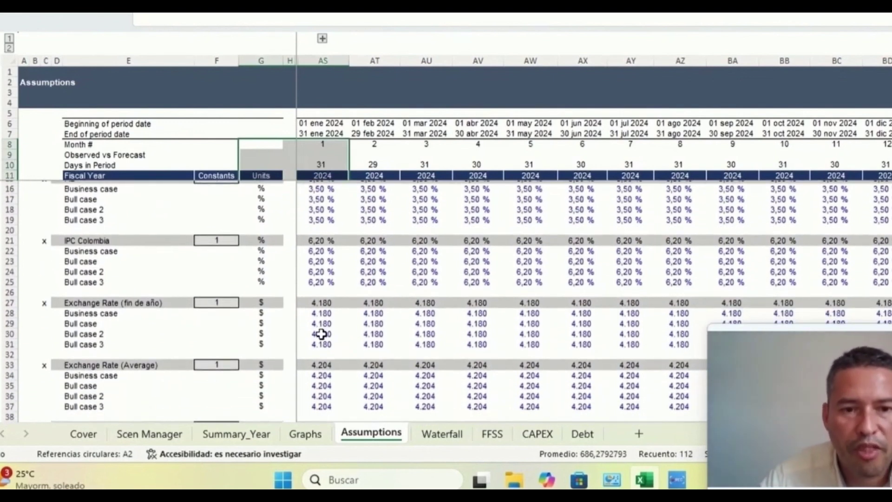
{"action": "scroll", "coordinate": [324, 315], "scroll_direction": "up", "scroll_amount": 1}
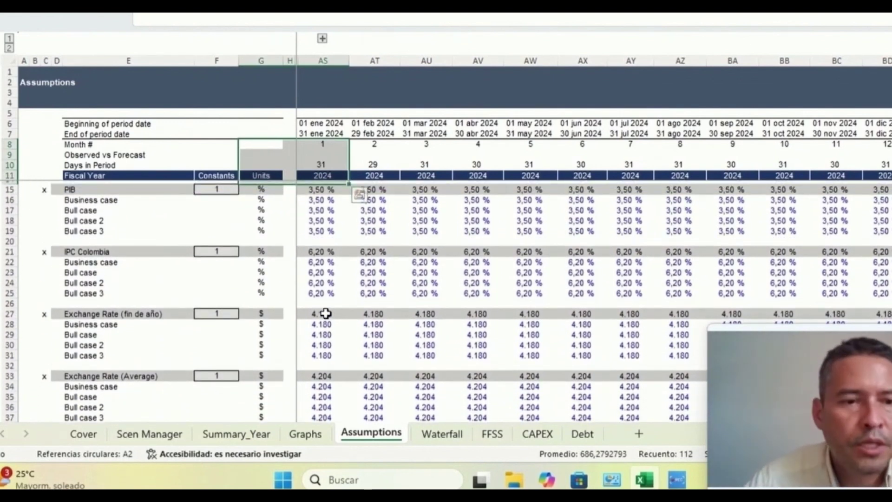
Review the remaining macro assumptions from % Incremento CPI to Impuesto de renta, plus the Precio and Descuento por comercialización cases.
{"action": "scroll", "coordinate": [325, 314], "scroll_direction": "down", "scroll_amount": 3}
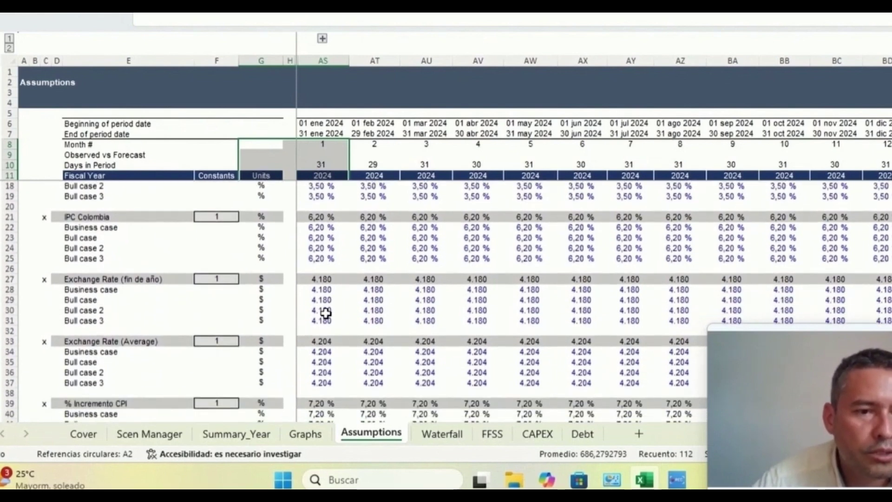
{"action": "scroll", "coordinate": [325, 314], "scroll_direction": "down", "scroll_amount": 5}
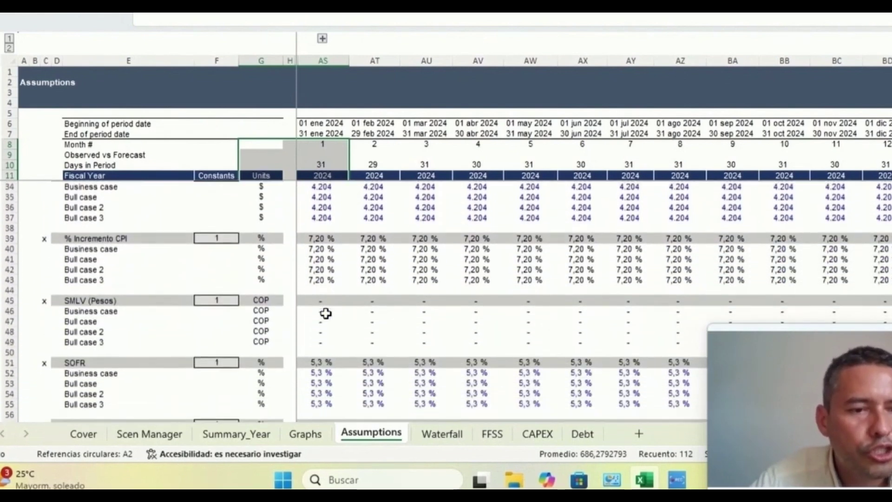
{"action": "scroll", "coordinate": [326, 313], "scroll_direction": "down", "scroll_amount": 8}
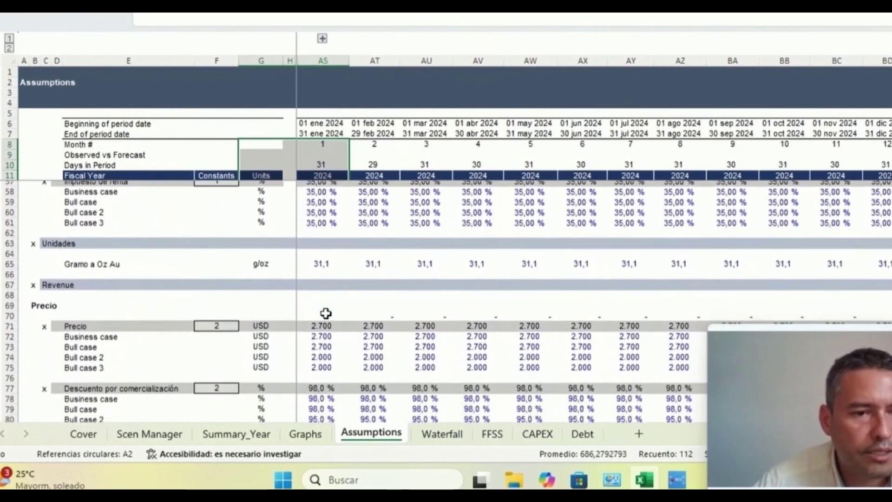
{"action": "scroll", "coordinate": [325, 314], "scroll_direction": "down", "scroll_amount": 4}
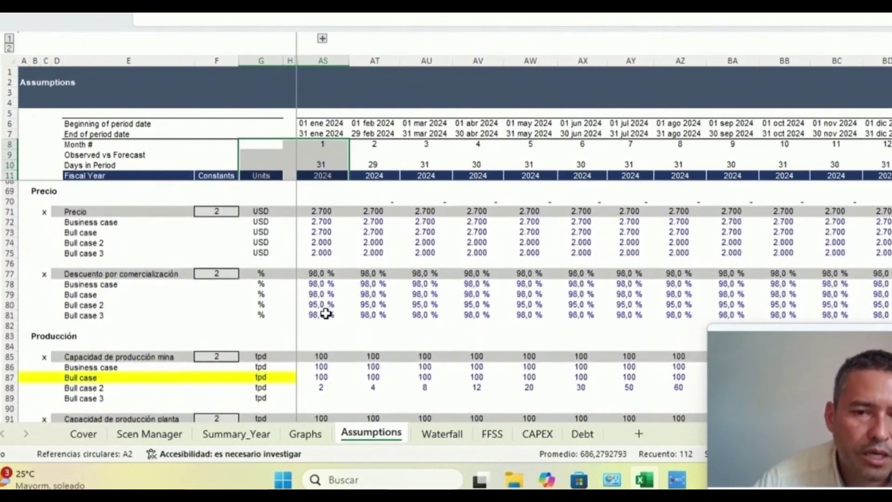
Examine the Capacidad de producción mina and Capacidad de producción planta cases in the Producción section.
{"action": "scroll", "coordinate": [325, 313], "scroll_direction": "down", "scroll_amount": 1}
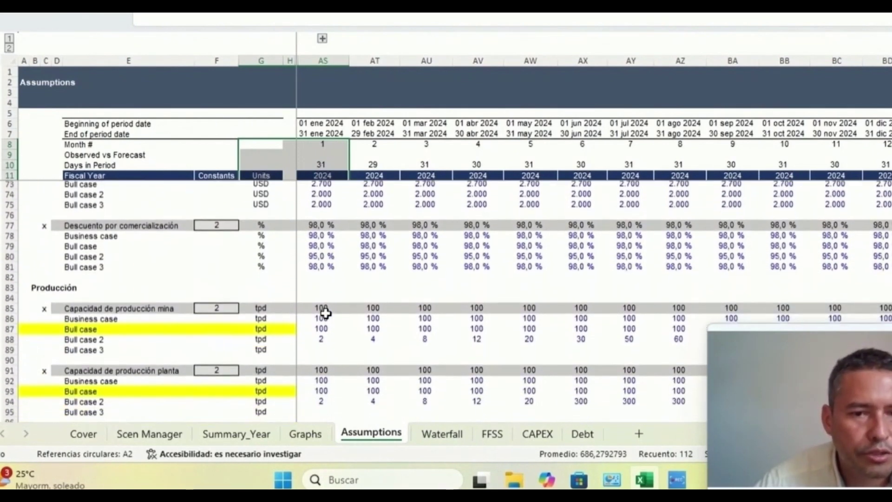
{"action": "scroll", "coordinate": [325, 314], "scroll_direction": "down", "scroll_amount": 3}
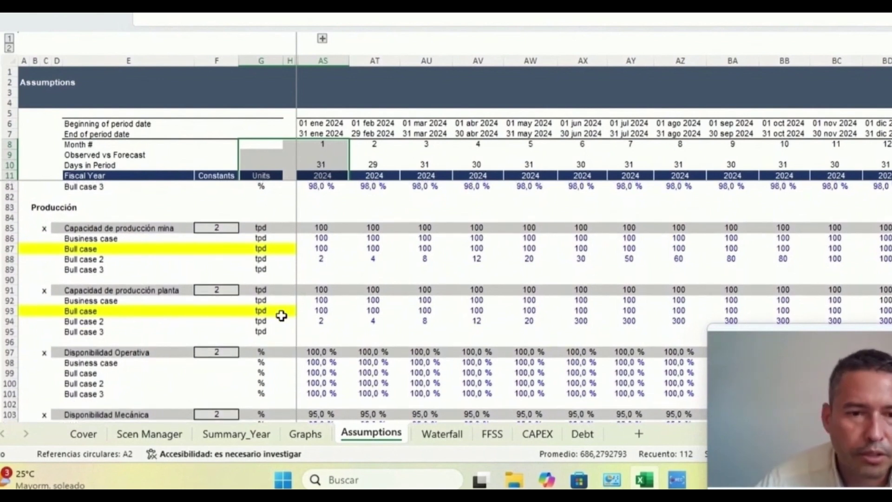
{"action": "scroll", "coordinate": [282, 315], "scroll_direction": "down", "scroll_amount": 2}
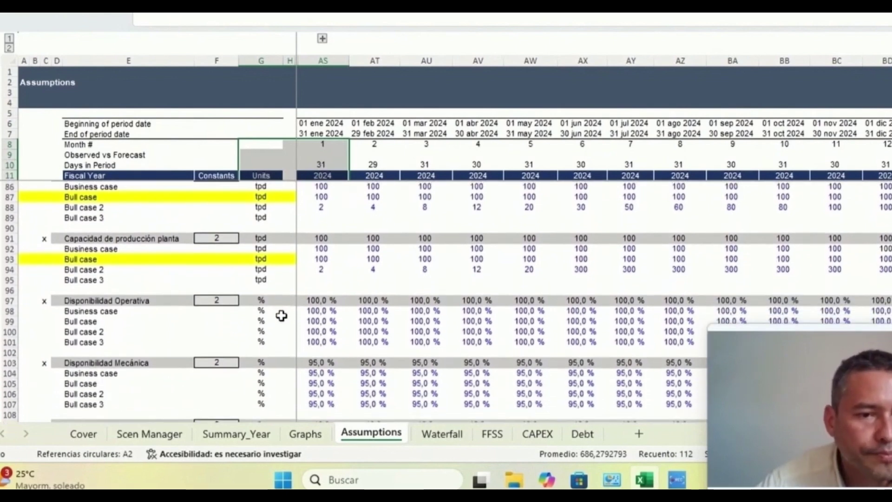
{"action": "scroll", "coordinate": [282, 315], "scroll_direction": "down", "scroll_amount": 2}
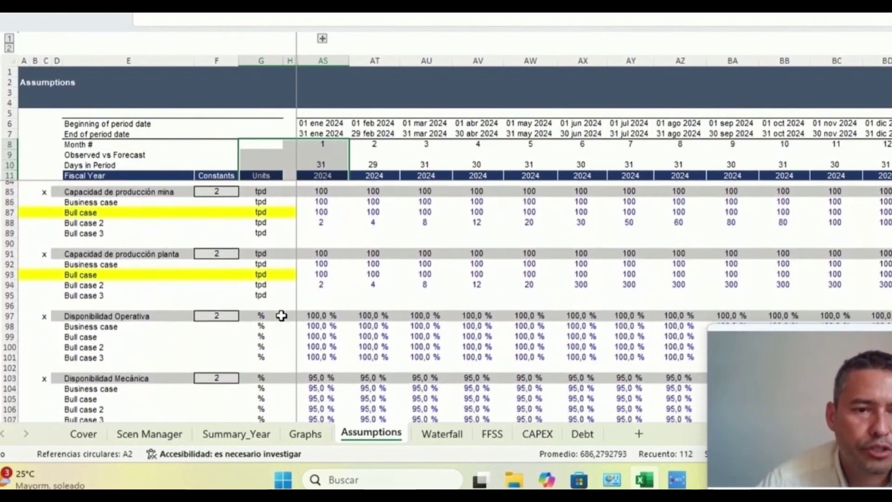
Review the operating and mechanical availability, head grade, mineral recovery and impurity level assumptions down to the OPEX heading.
{"action": "scroll", "coordinate": [281, 315], "scroll_direction": "down", "scroll_amount": 2}
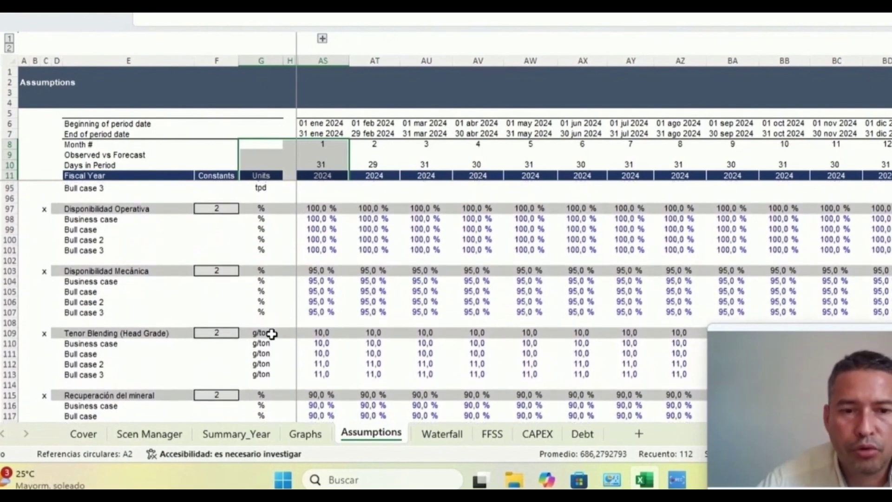
{"action": "left_click", "coordinate": [288, 313]}
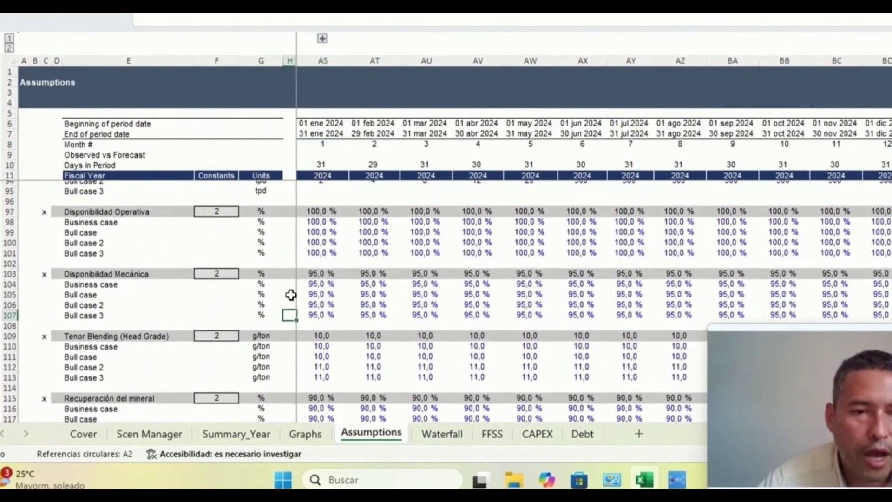
{"action": "scroll", "coordinate": [311, 327], "scroll_direction": "down", "scroll_amount": 1}
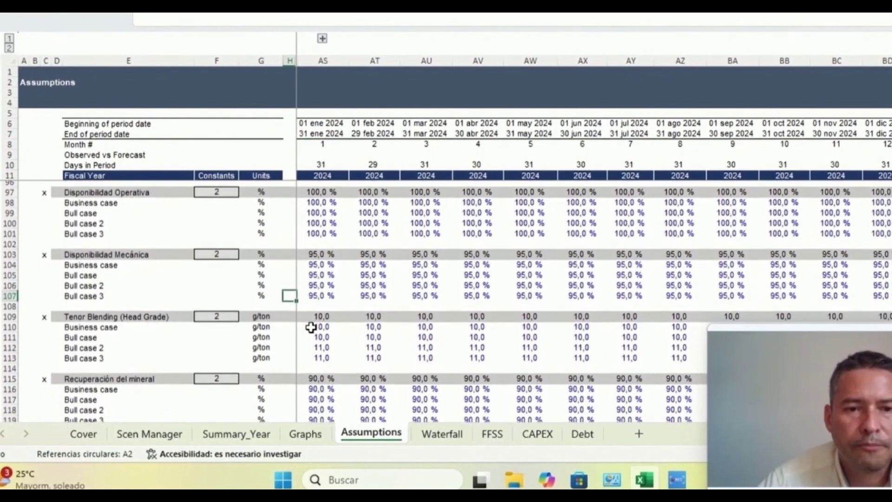
{"action": "scroll", "coordinate": [311, 327], "scroll_direction": "down", "scroll_amount": 1}
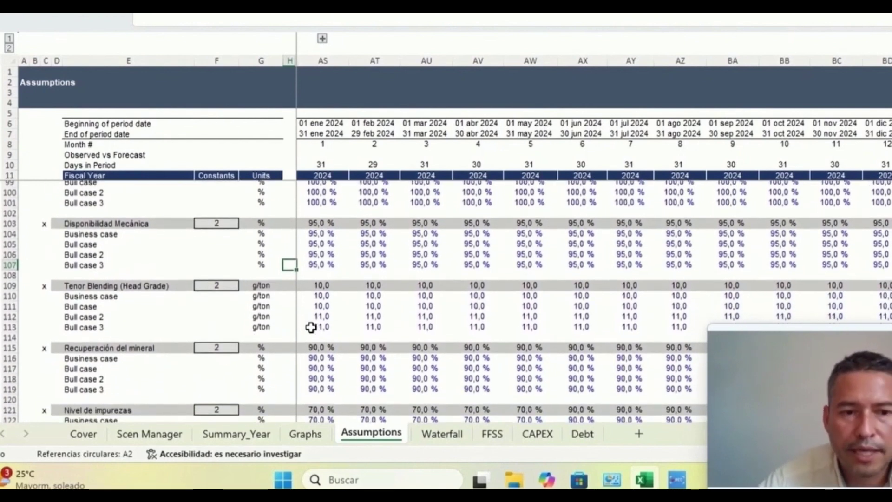
{"action": "scroll", "coordinate": [310, 327], "scroll_direction": "down", "scroll_amount": 1}
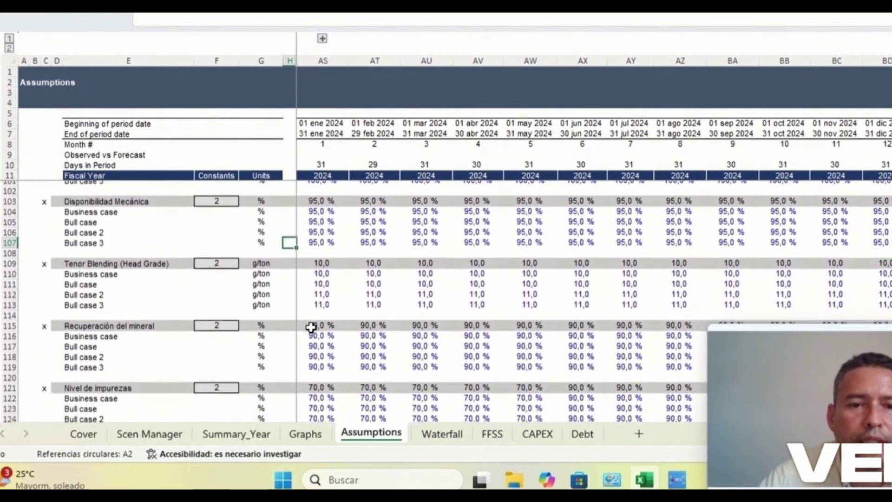
{"action": "scroll", "coordinate": [311, 327], "scroll_direction": "down", "scroll_amount": 1}
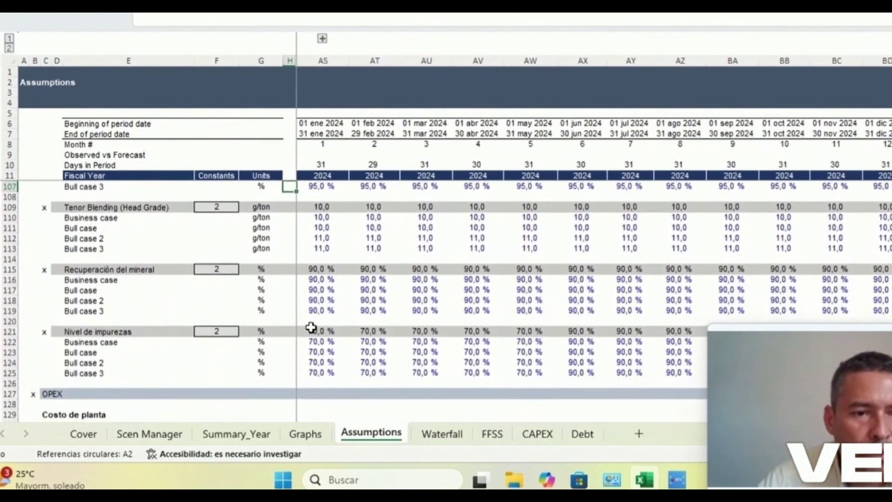
Review the Recuperación del mineral and Nivel de impurezas cases and the start of the OPEX section with Costo de planta.
{"action": "scroll", "coordinate": [311, 327], "scroll_direction": "down", "scroll_amount": 1}
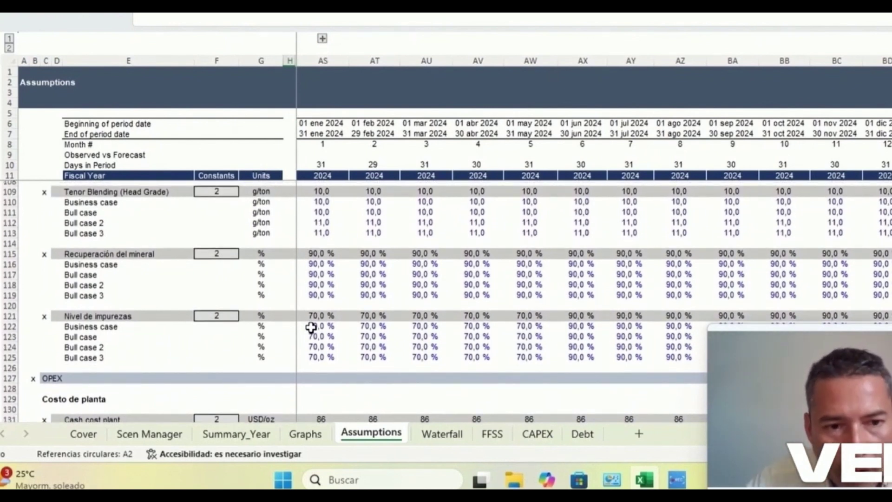
{"action": "scroll", "coordinate": [311, 327], "scroll_direction": "down", "scroll_amount": 2}
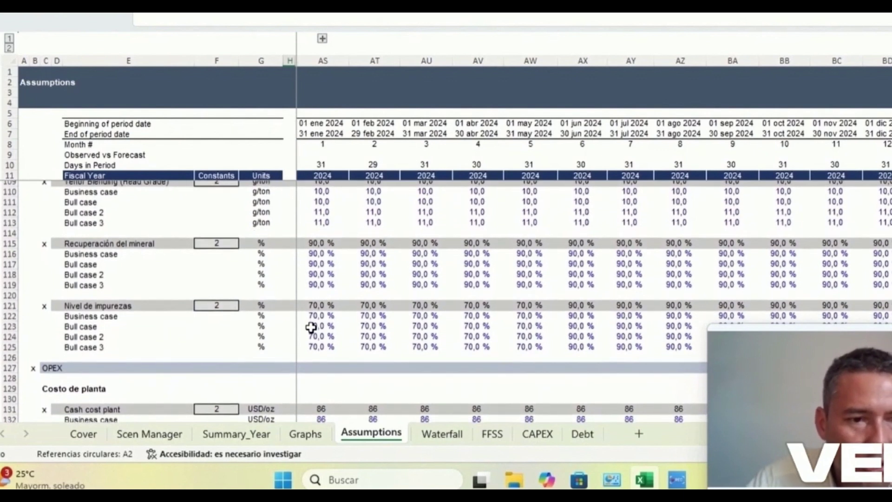
{"action": "scroll", "coordinate": [310, 327], "scroll_direction": "down", "scroll_amount": 2}
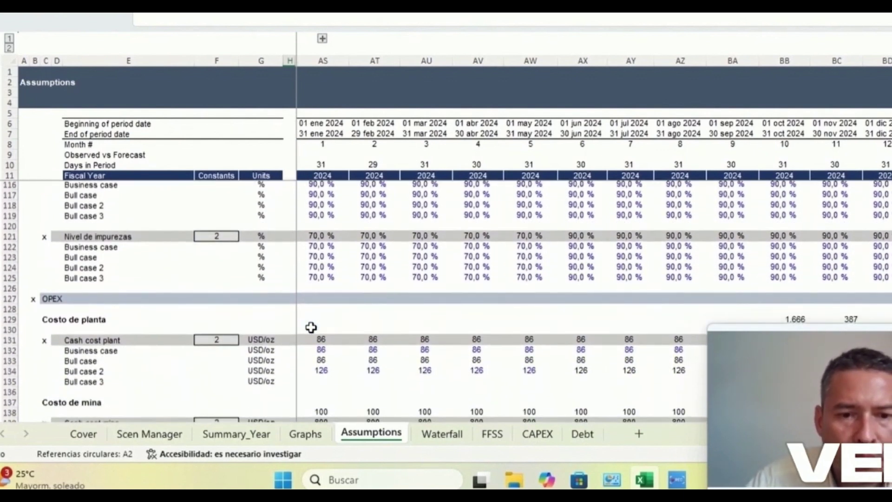
{"action": "scroll", "coordinate": [310, 327], "scroll_direction": "down", "scroll_amount": 1}
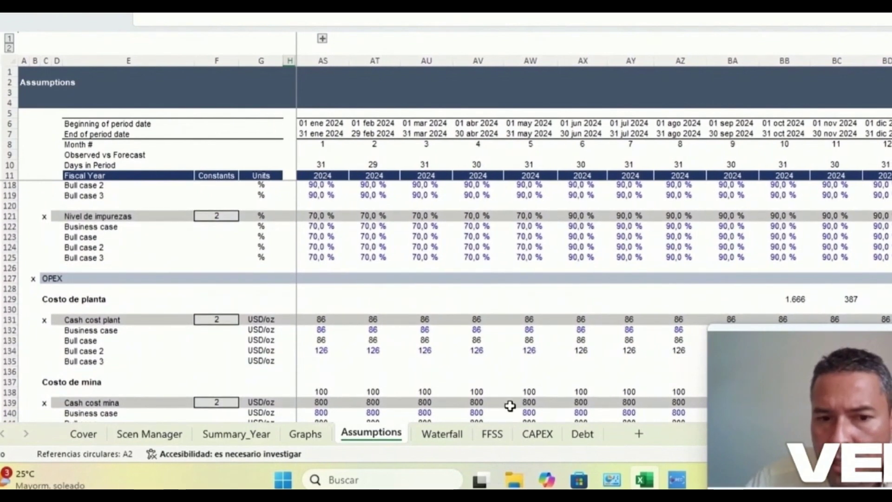
{"action": "scroll", "coordinate": [426, 348], "scroll_direction": "down", "scroll_amount": 1}
{"action": "scroll", "coordinate": [426, 348], "scroll_direction": "up", "scroll_amount": 2}
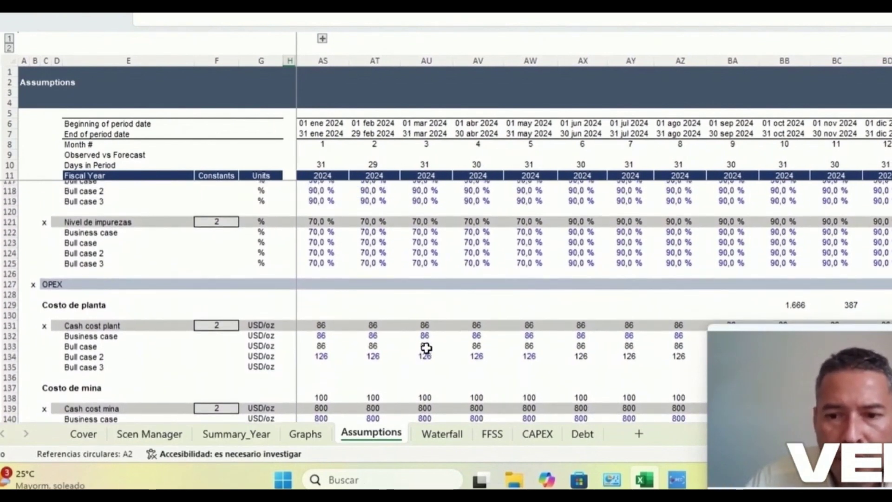
{"action": "scroll", "coordinate": [426, 347], "scroll_direction": "up", "scroll_amount": 1}
{"action": "scroll", "coordinate": [425, 348], "scroll_direction": "down", "scroll_amount": 1}
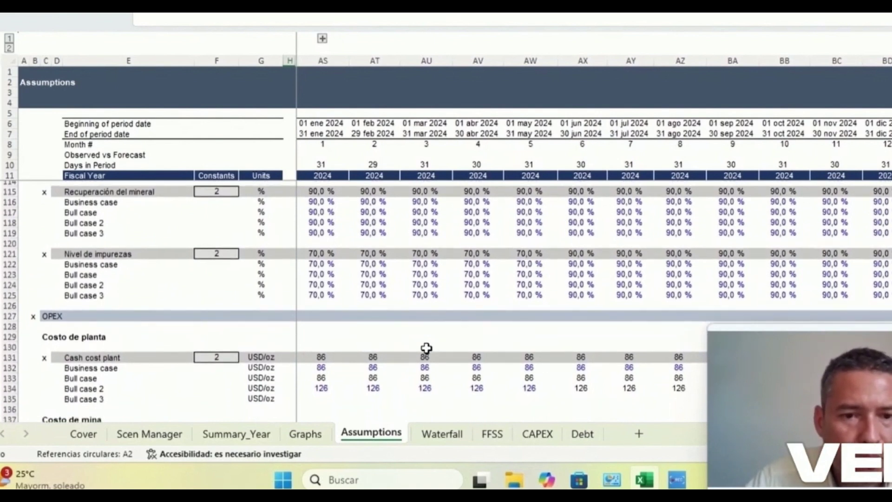
{"action": "scroll", "coordinate": [426, 348], "scroll_direction": "down", "scroll_amount": 1}
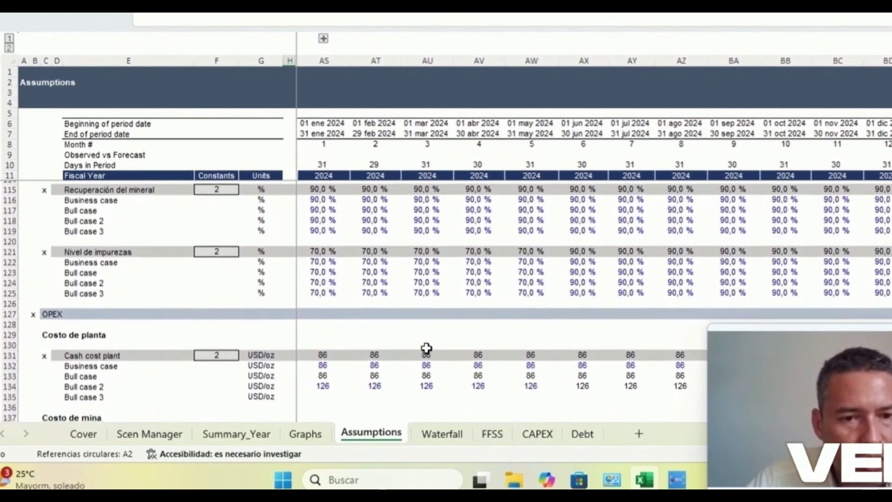
Examine the monthly Cash cost plant and Cash cost mina cases in USD/oz under OPEX.
{"action": "scroll", "coordinate": [426, 348], "scroll_direction": "down", "scroll_amount": 2}
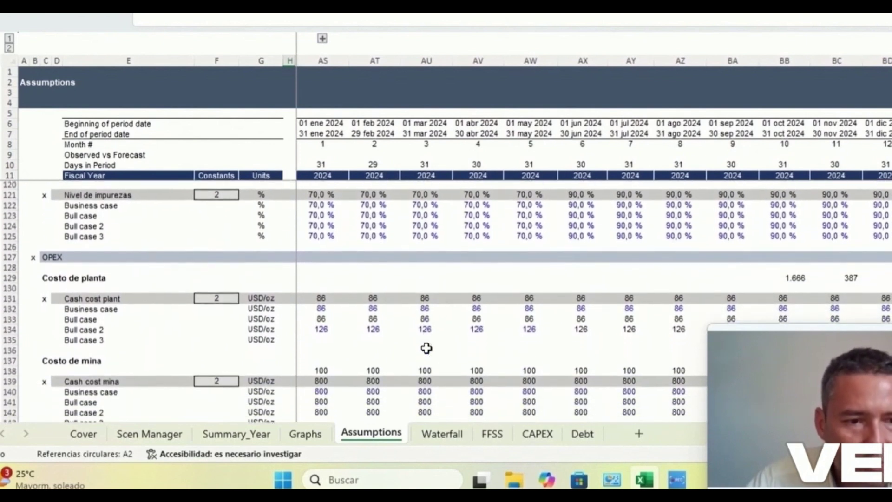
{"action": "scroll", "coordinate": [426, 348], "scroll_direction": "down", "scroll_amount": 1}
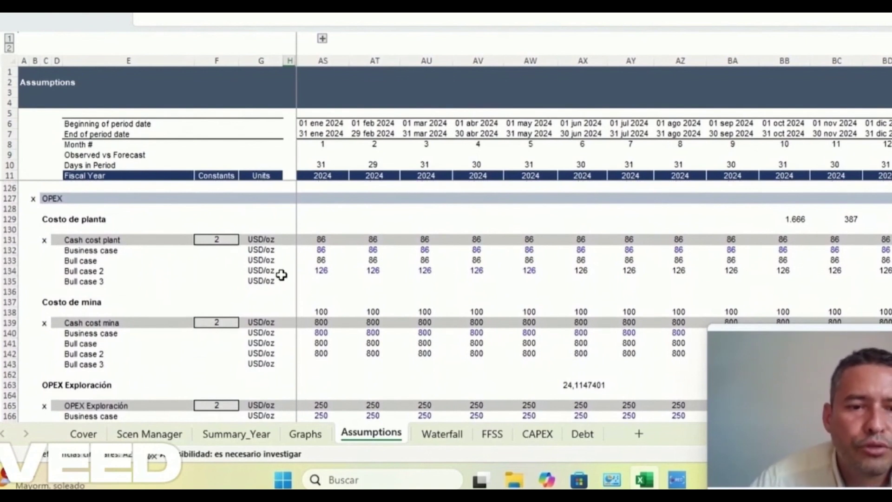
{"action": "scroll", "coordinate": [282, 274], "scroll_direction": "down", "scroll_amount": 1}
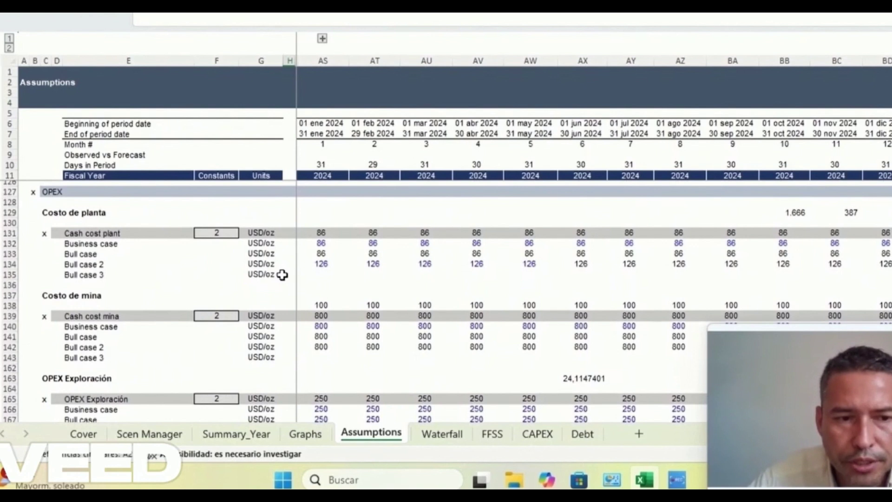
{"action": "scroll", "coordinate": [297, 274], "scroll_direction": "down", "scroll_amount": 1}
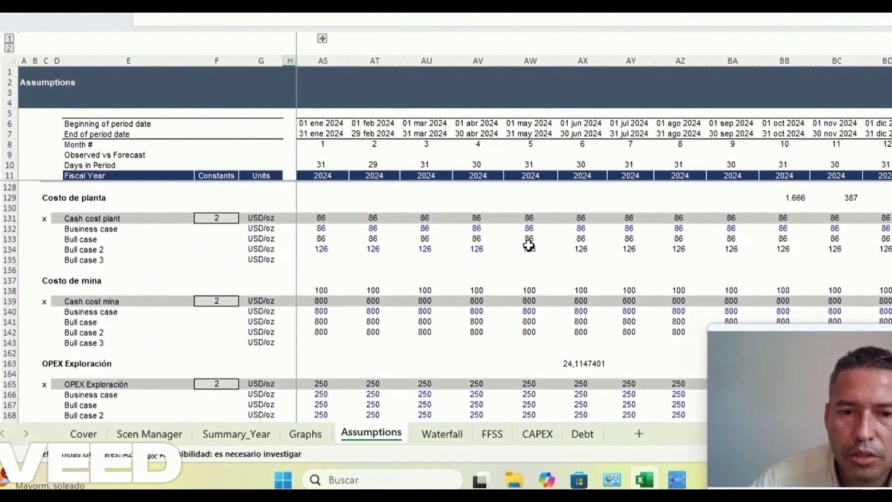
Inspect the nested SI formula behind the August 2024 Bull case 2 of Cash cost plant, leaving it unedited.
{"action": "left_click", "coordinate": [681, 253]}
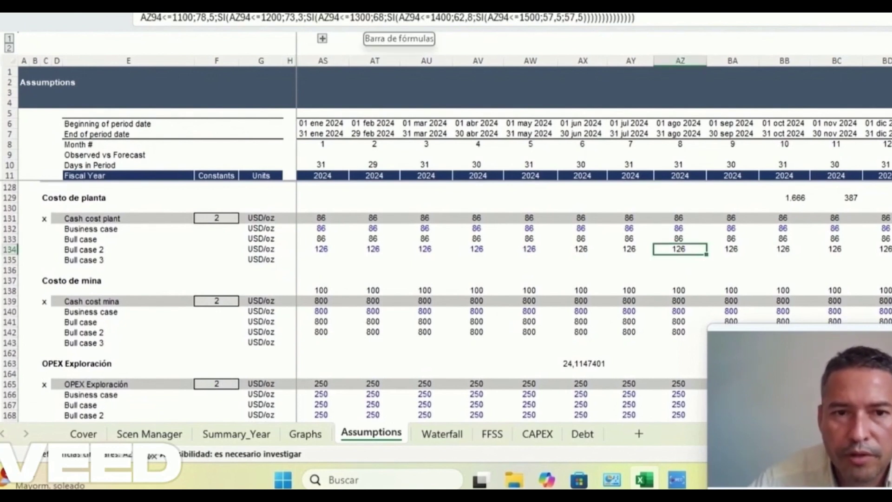
{"action": "key", "text": "F2"}
{"action": "left_click", "coordinate": [358, 17]}
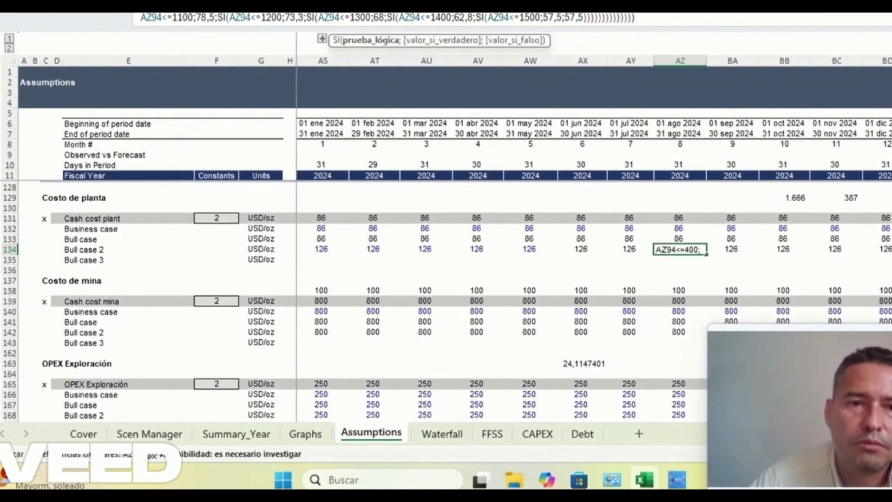
{"action": "left_click", "coordinate": [255, 17]}
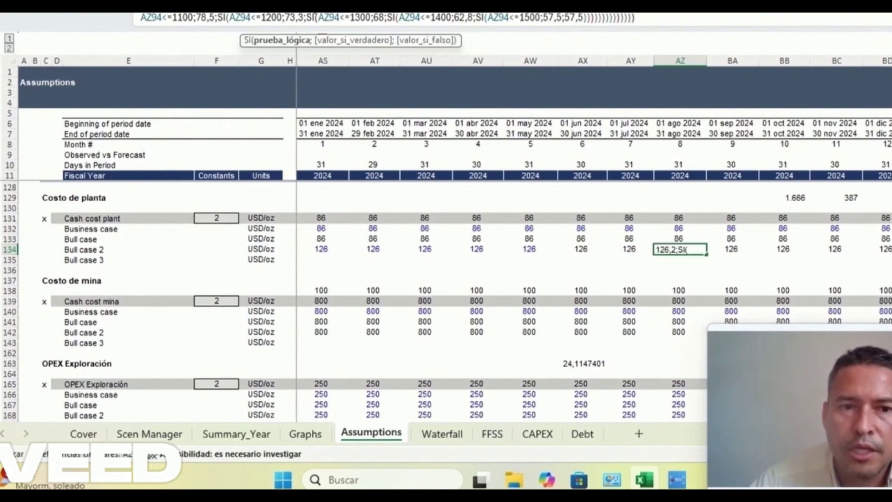
{"action": "left_click", "coordinate": [305, 15]}
{"action": "left_click", "coordinate": [261, 18]}
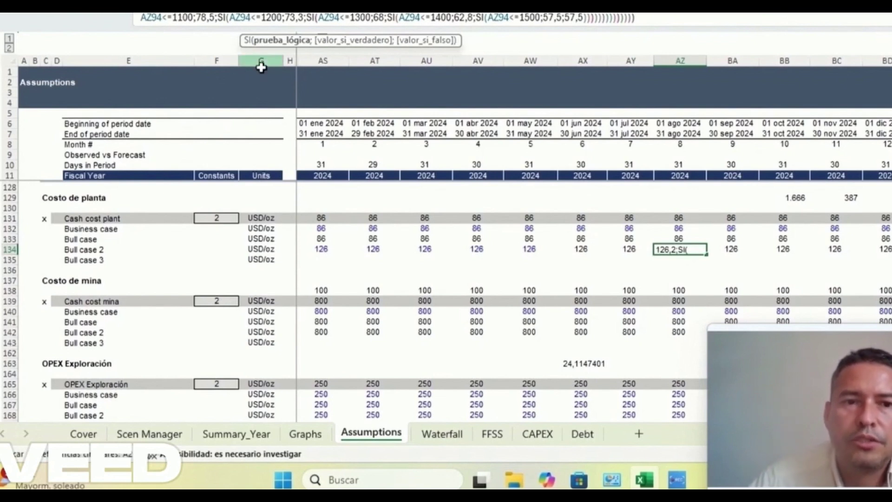
{"action": "key", "text": "Escape"}
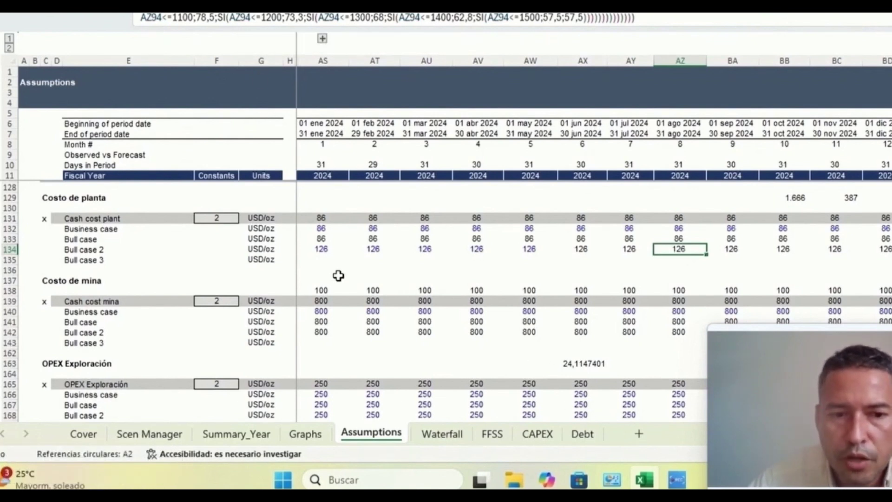
Inspect the formula behind the January 2024 Bull case of Cash cost mina and leave it unedited.
{"action": "scroll", "coordinate": [313, 278], "scroll_direction": "down", "scroll_amount": 2}
{"action": "left_click", "coordinate": [317, 261]}
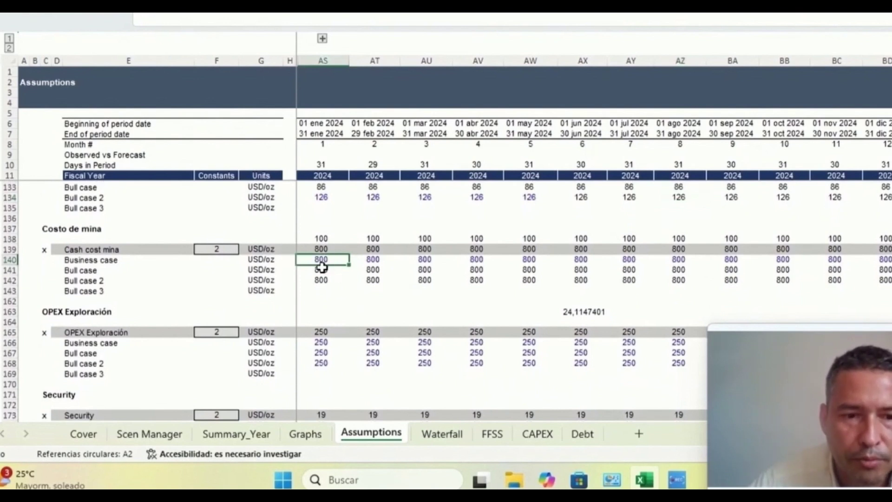
{"action": "left_click", "coordinate": [320, 271]}
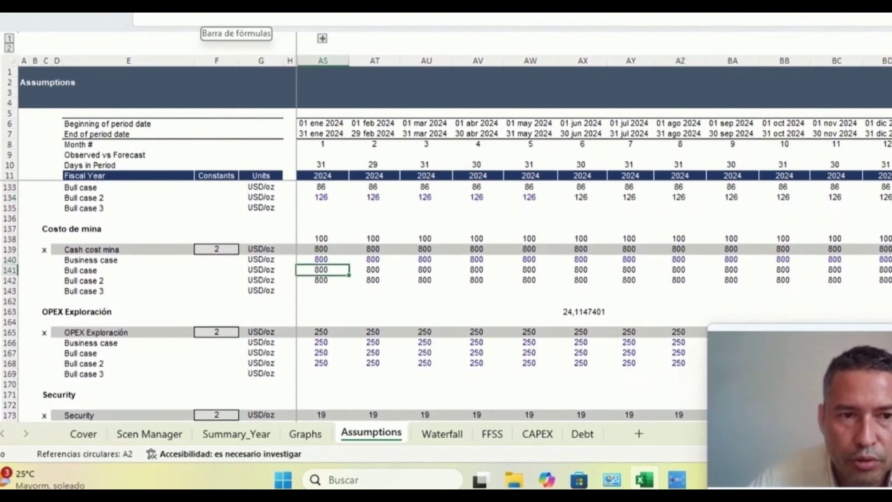
{"action": "left_click", "coordinate": [212, 13]}
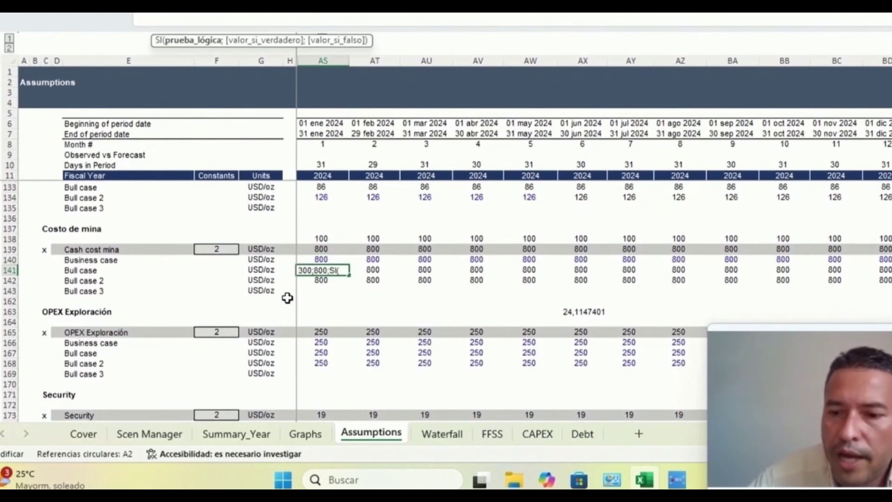
{"action": "scroll", "coordinate": [287, 298], "scroll_direction": "down", "scroll_amount": 1}
{"action": "key", "text": "Escape"}
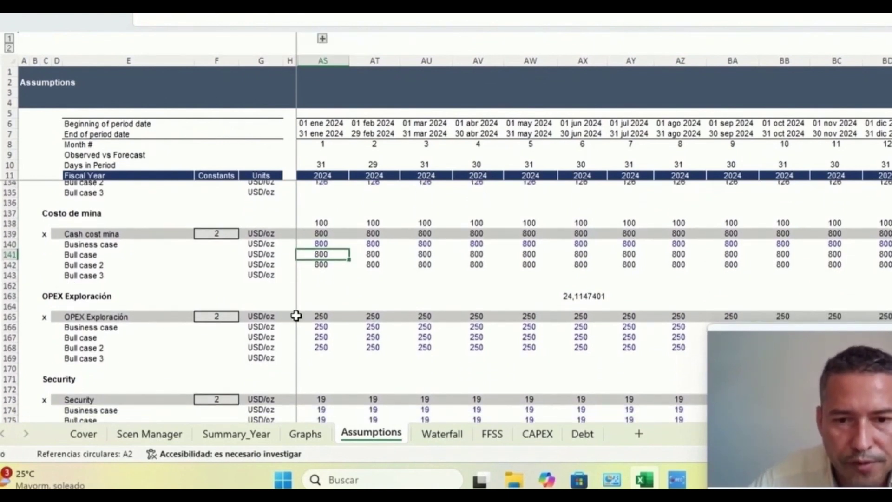
Examine the OPEX Exploración, Security, Workforce, Site Administration and SG&A cases in the rest of the OPEX section.
{"action": "scroll", "coordinate": [295, 316], "scroll_direction": "down", "scroll_amount": 3}
{"action": "scroll", "coordinate": [296, 316], "scroll_direction": "up", "scroll_amount": 1}
{"action": "scroll", "coordinate": [296, 315], "scroll_direction": "down", "scroll_amount": 1}
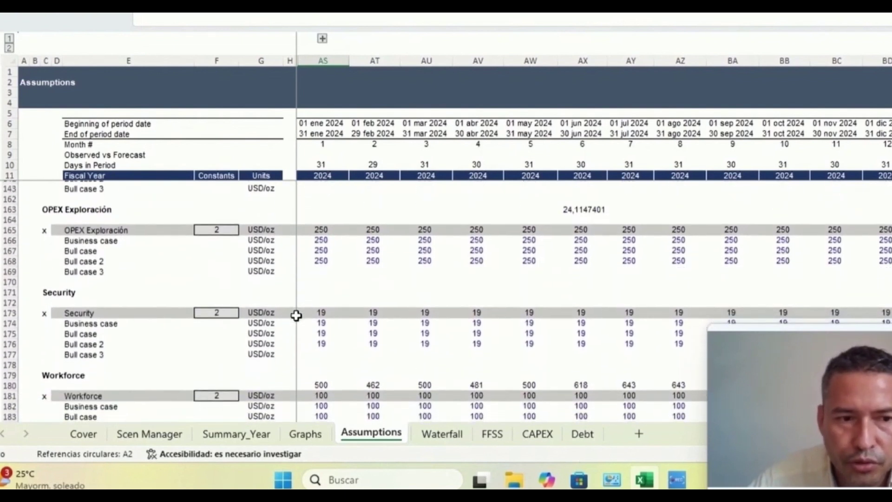
{"action": "scroll", "coordinate": [296, 316], "scroll_direction": "down", "scroll_amount": 1}
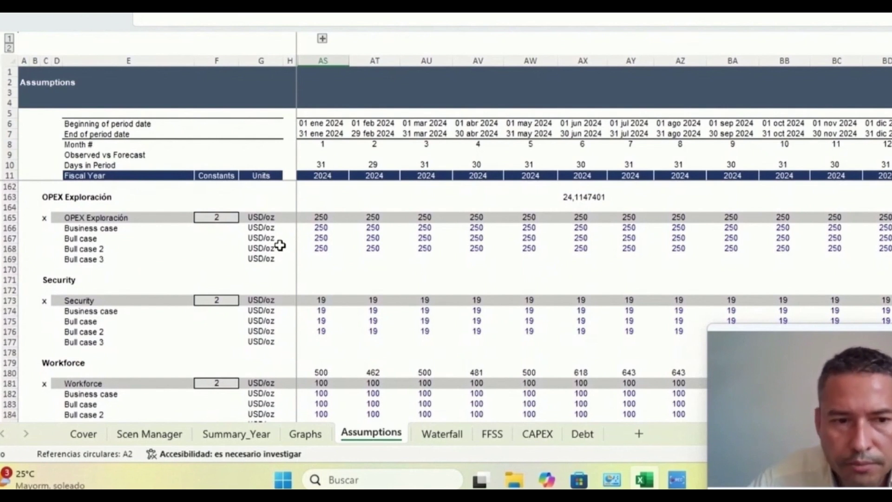
{"action": "scroll", "coordinate": [292, 324], "scroll_direction": "down", "scroll_amount": 3}
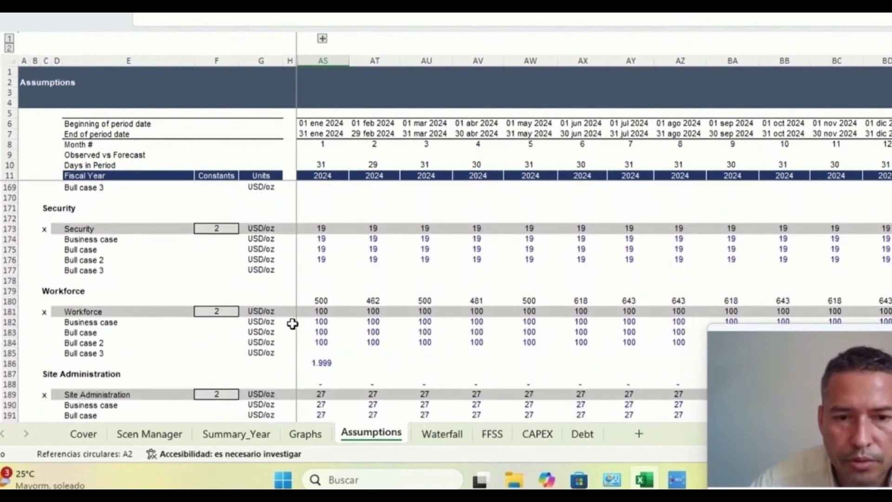
{"action": "scroll", "coordinate": [380, 330], "scroll_direction": "down", "scroll_amount": 1}
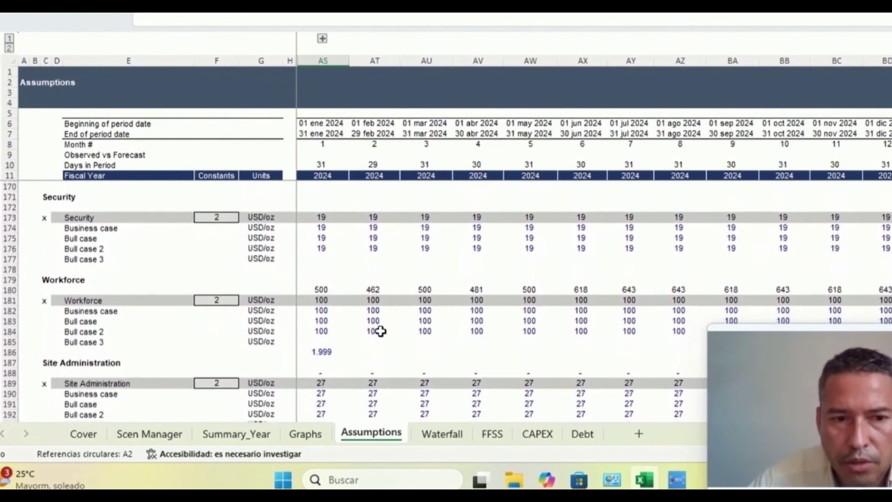
{"action": "scroll", "coordinate": [380, 331], "scroll_direction": "down", "scroll_amount": 3}
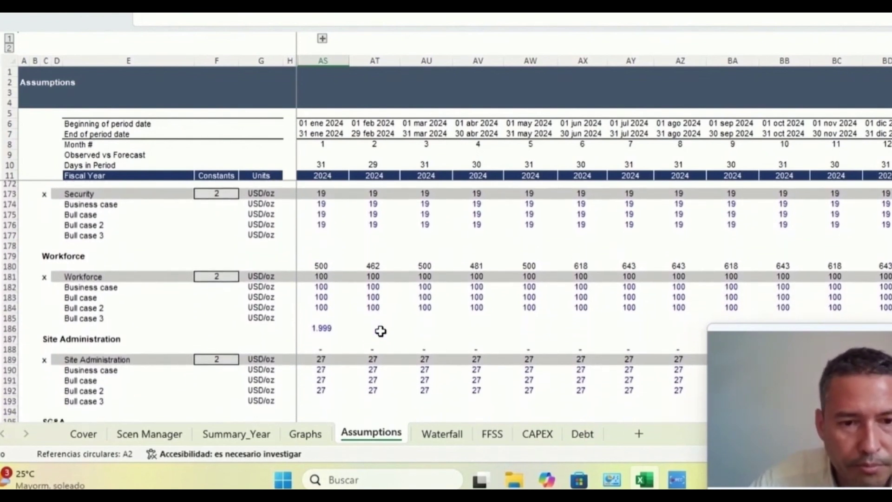
{"action": "scroll", "coordinate": [380, 331], "scroll_direction": "down", "scroll_amount": 2}
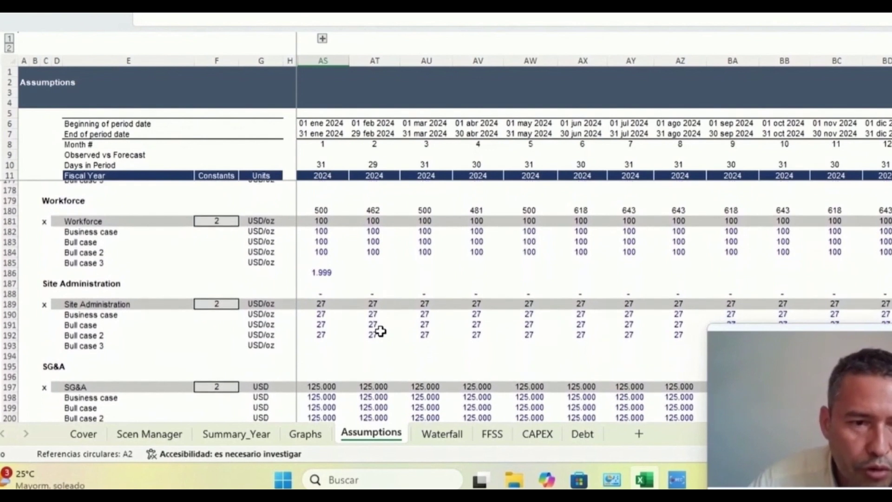
{"action": "scroll", "coordinate": [380, 330], "scroll_direction": "down", "scroll_amount": 4}
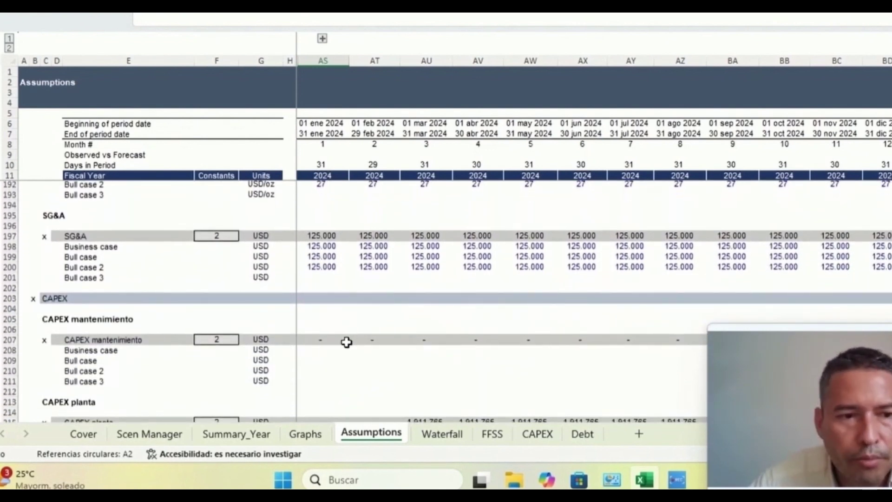
Review the maintenance, plant, mine and exploration CAPEX cases and the receivable and payable days in the WK section.
{"action": "scroll", "coordinate": [346, 341], "scroll_direction": "down", "scroll_amount": 1}
{"action": "scroll", "coordinate": [347, 342], "scroll_direction": "down", "scroll_amount": 3}
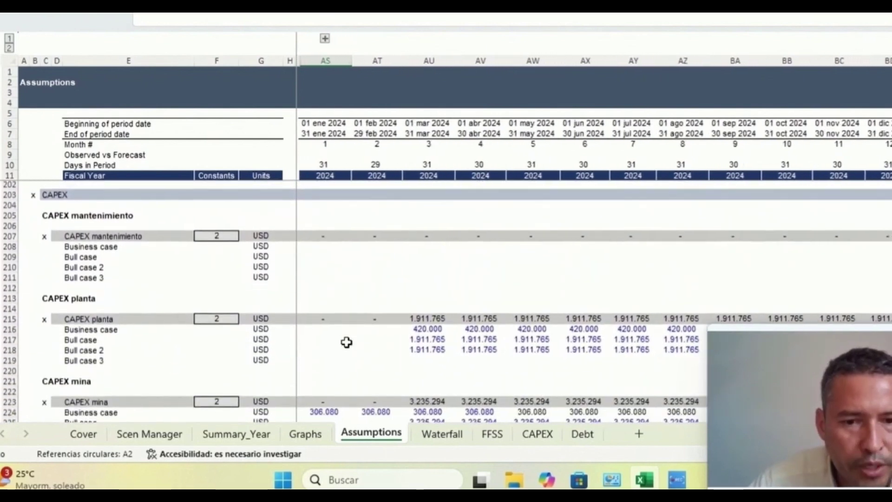
{"action": "scroll", "coordinate": [346, 342], "scroll_direction": "down", "scroll_amount": 4}
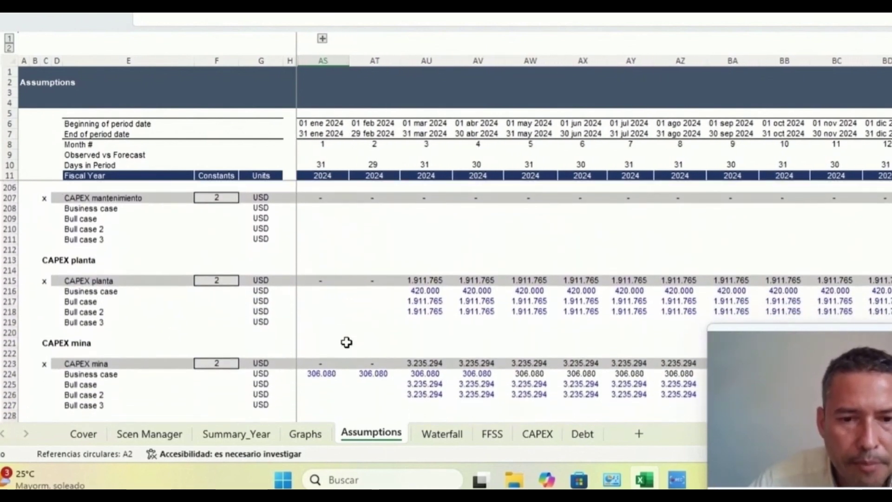
{"action": "scroll", "coordinate": [347, 342], "scroll_direction": "down", "scroll_amount": 3}
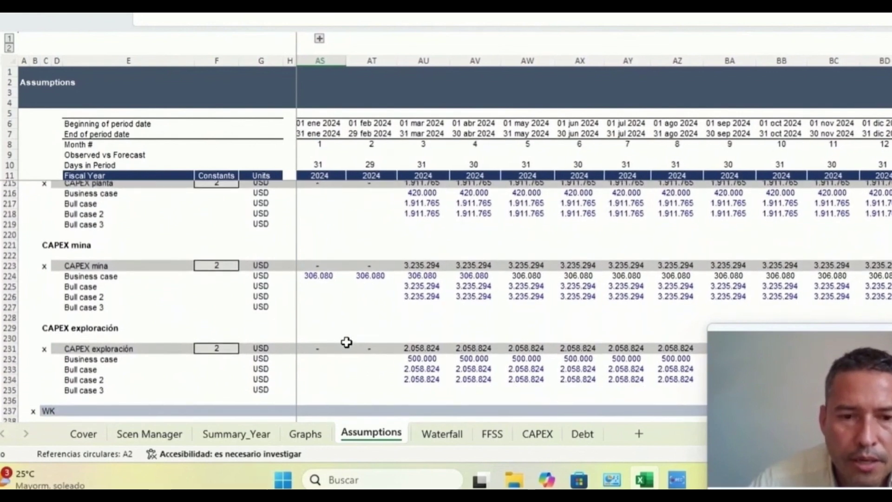
{"action": "scroll", "coordinate": [347, 342], "scroll_direction": "down", "scroll_amount": 5}
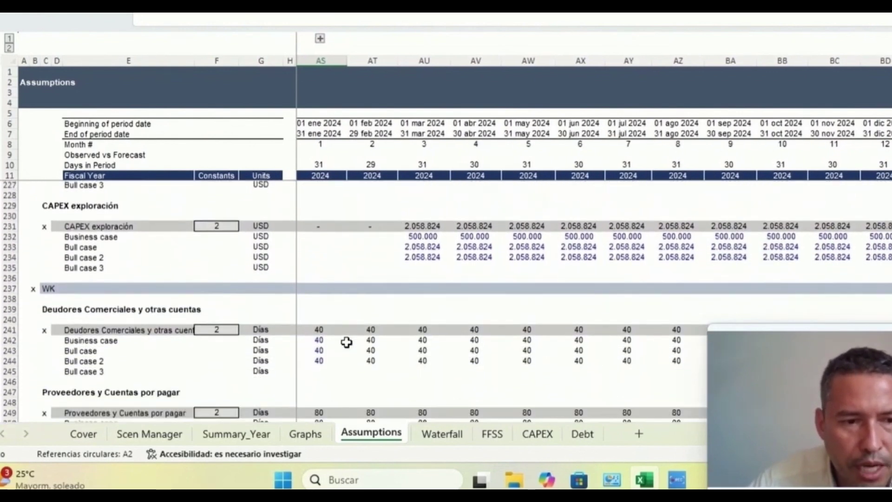
{"action": "scroll", "coordinate": [346, 342], "scroll_direction": "up", "scroll_amount": 2}
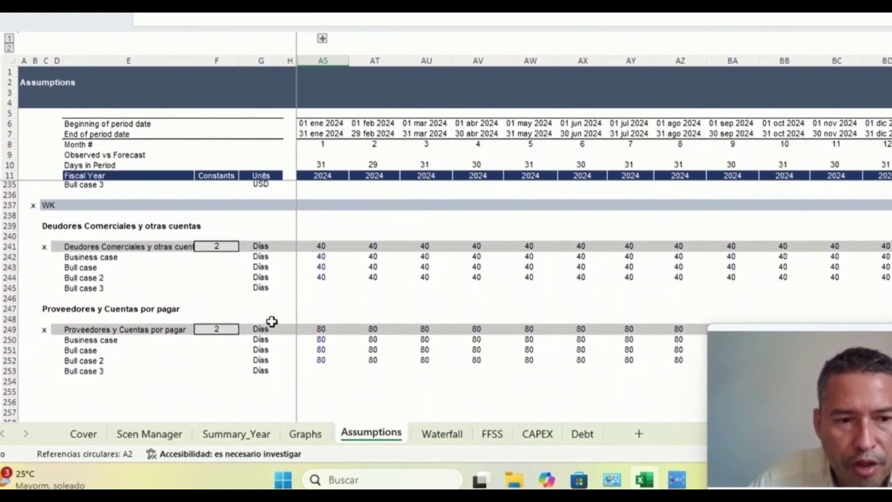
Open the Waterfall sheet and examine the monthly Precio and Producción rows down to Total Oz Au producidas.
{"action": "left_click", "coordinate": [438, 434]}
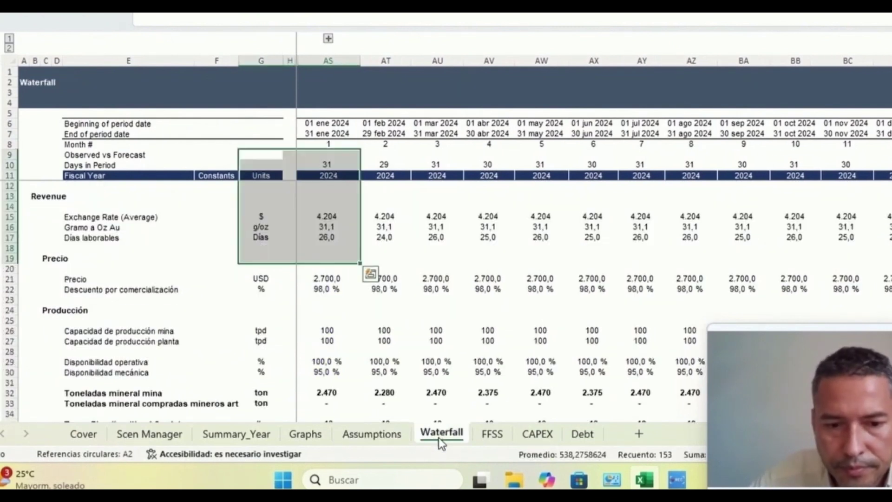
{"action": "left_click_drag", "start_coordinate": [260, 144], "coordinate": [342, 235]}
{"action": "scroll", "coordinate": [362, 346], "scroll_direction": "down", "scroll_amount": 1}
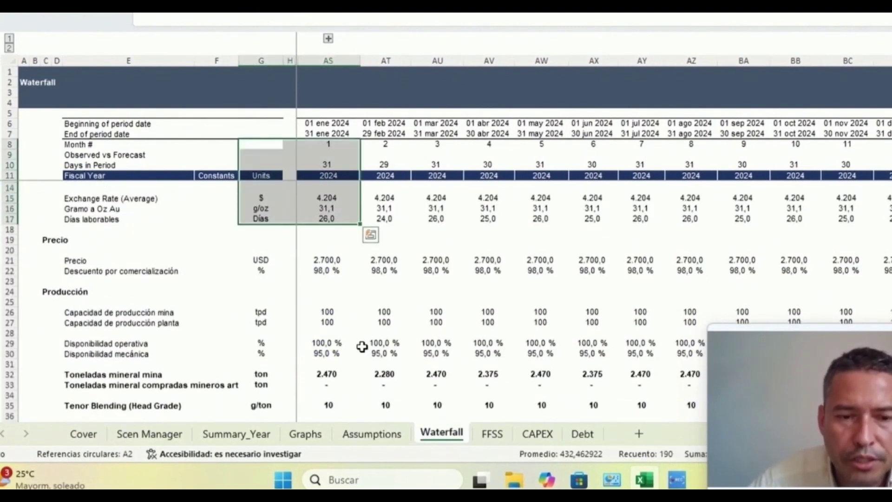
{"action": "scroll", "coordinate": [362, 346], "scroll_direction": "down", "scroll_amount": 2}
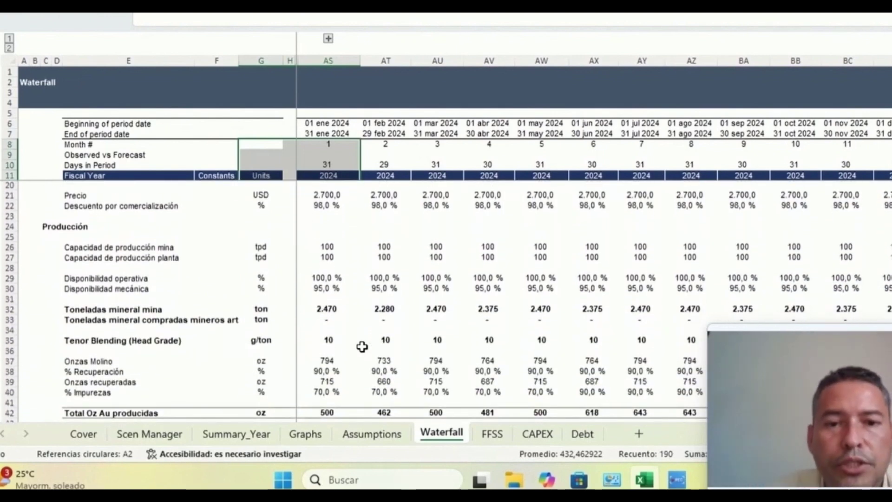
Review the monthly Producción rows from mine and plant capacity through Total Oz Au producidas to Ingresos totales.
{"action": "scroll", "coordinate": [372, 334], "scroll_direction": "down", "scroll_amount": 1}
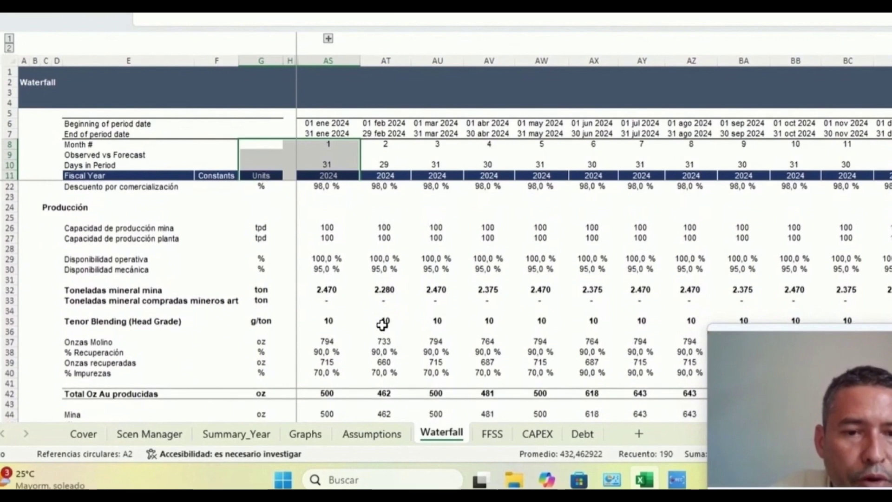
{"action": "scroll", "coordinate": [371, 327], "scroll_direction": "down", "scroll_amount": 2}
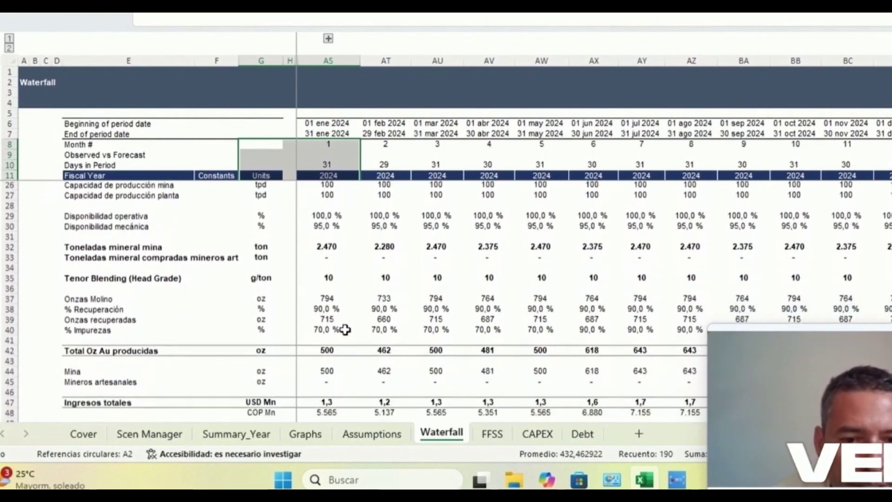
{"action": "scroll", "coordinate": [378, 269], "scroll_direction": "up", "scroll_amount": 2}
{"action": "scroll", "coordinate": [378, 269], "scroll_direction": "down", "scroll_amount": 5}
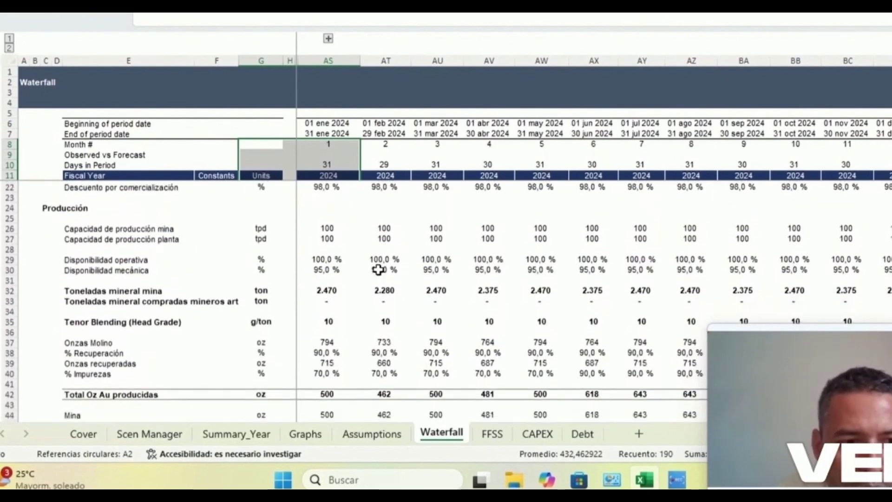
{"action": "scroll", "coordinate": [378, 269], "scroll_direction": "down", "scroll_amount": 3}
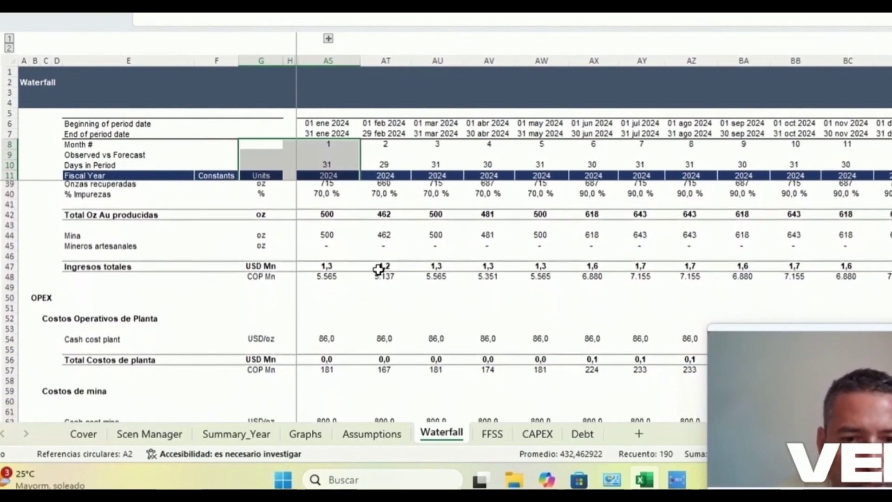
Examine the Waterfall OPEX rows from plant and mine costs through Royalties, Social contributions, Security and Workforce to SG&A.
{"action": "scroll", "coordinate": [378, 270], "scroll_direction": "down", "scroll_amount": 1}
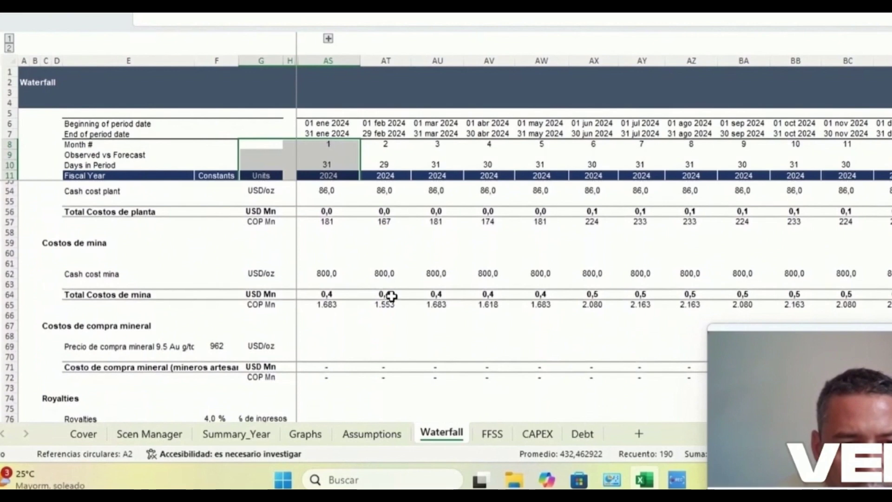
{"action": "scroll", "coordinate": [392, 296], "scroll_direction": "down", "scroll_amount": 8}
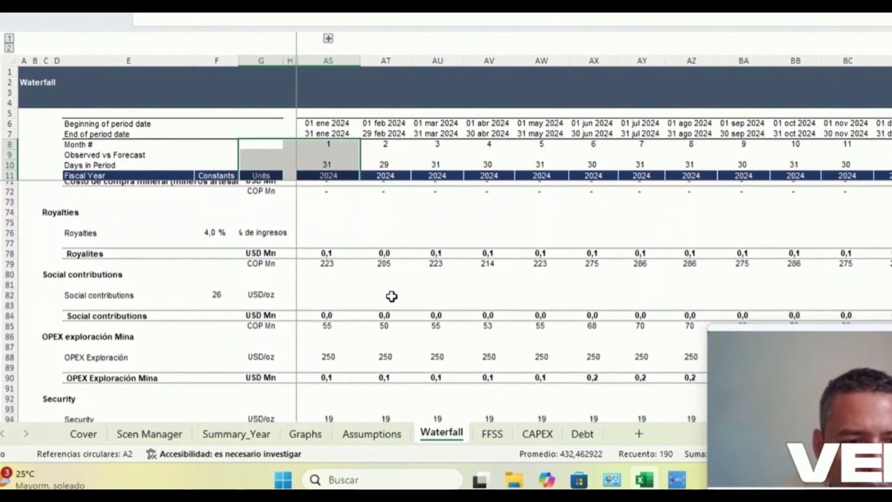
{"action": "scroll", "coordinate": [392, 296], "scroll_direction": "down", "scroll_amount": 6}
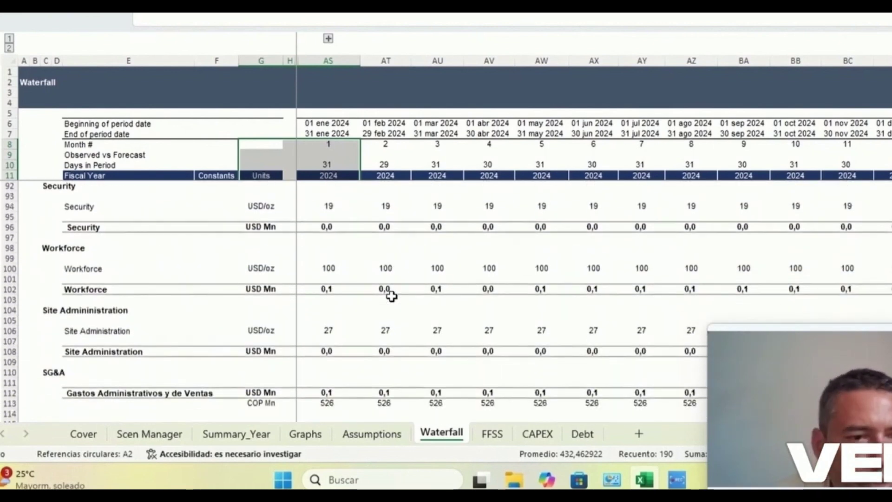
Review the monthly EBITDA, CAPEX, Impuestos and WK rows down to Flujo de Caja Libre.
{"action": "scroll", "coordinate": [391, 296], "scroll_direction": "down", "scroll_amount": 8}
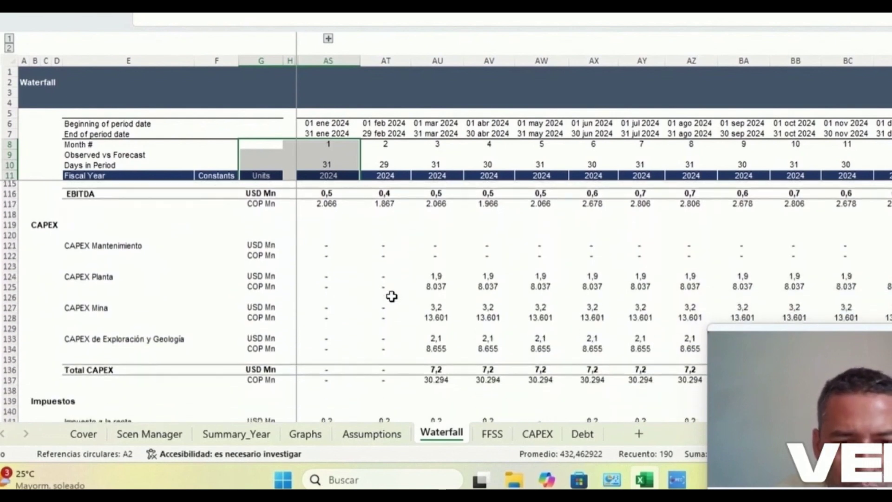
{"action": "scroll", "coordinate": [391, 296], "scroll_direction": "down", "scroll_amount": 2}
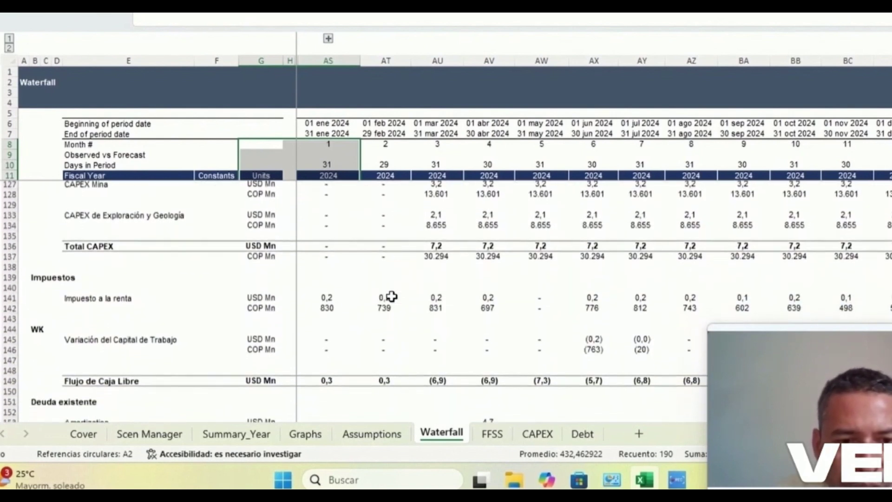
{"action": "scroll", "coordinate": [391, 296], "scroll_direction": "down", "scroll_amount": 1}
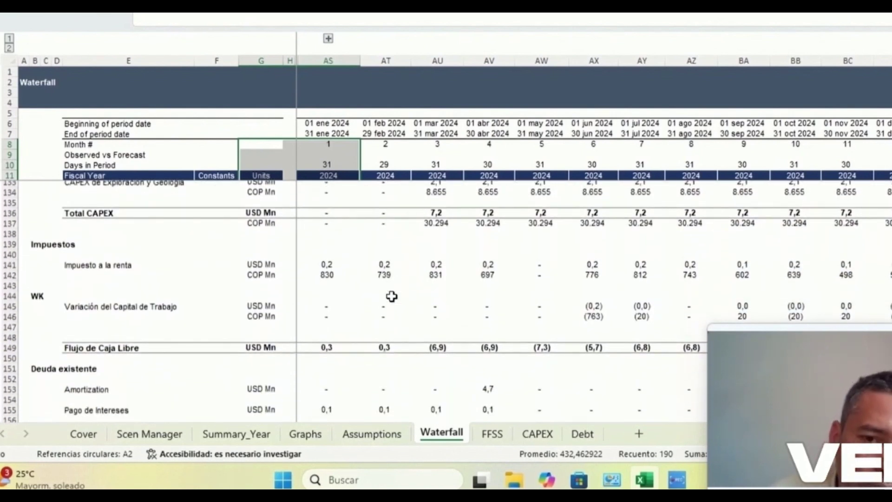
{"action": "scroll", "coordinate": [391, 296], "scroll_direction": "down", "scroll_amount": 2}
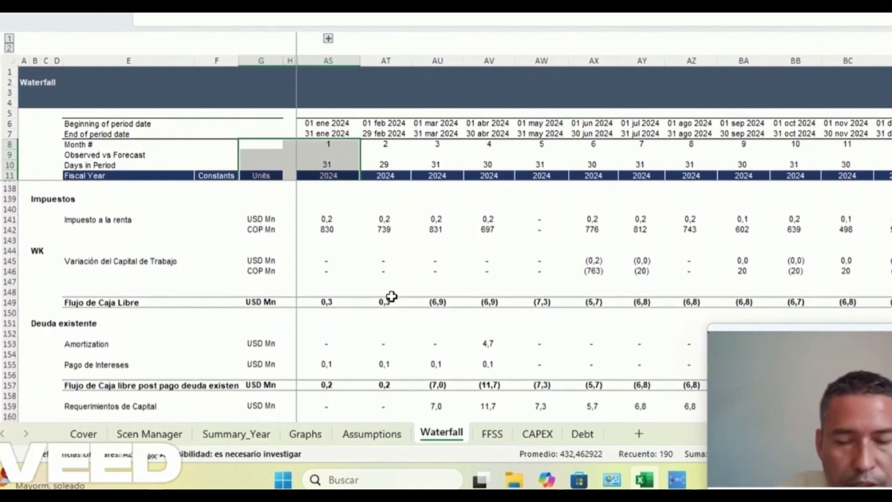
Examine the Deuda existente payments, post-debt cash flow, Requerimientos de Capital, Monto a Refinanciar and Total CAPEX rows.
{"action": "scroll", "coordinate": [392, 296], "scroll_direction": "down", "scroll_amount": 6}
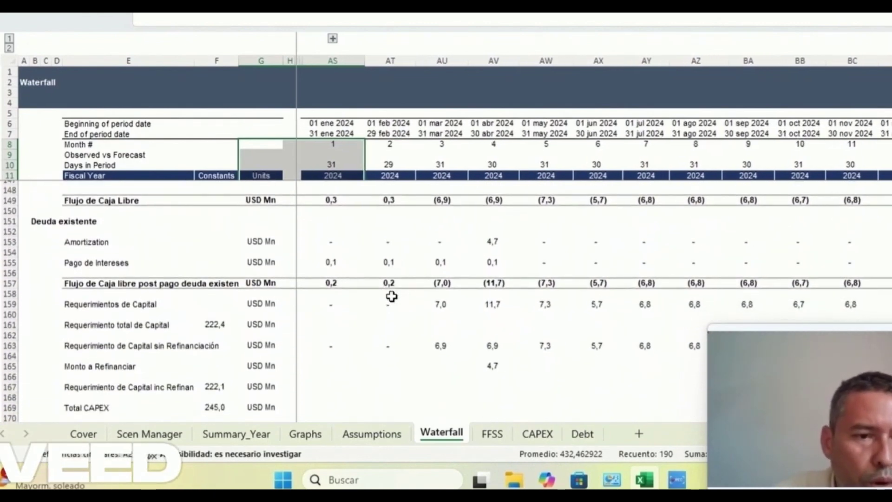
{"action": "scroll", "coordinate": [391, 296], "scroll_direction": "up", "scroll_amount": 2}
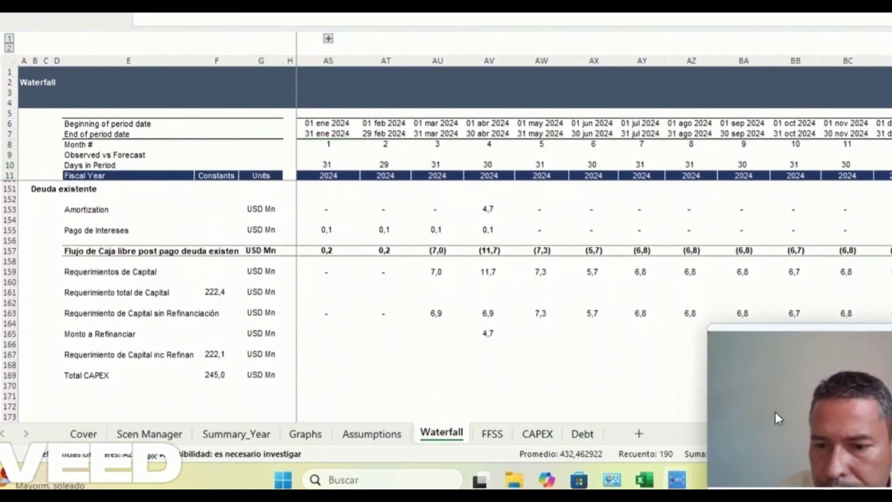
{"action": "scroll", "coordinate": [371, 341], "scroll_direction": "down", "scroll_amount": 1}
{"action": "scroll", "coordinate": [370, 341], "scroll_direction": "down", "scroll_amount": 3}
{"action": "scroll", "coordinate": [371, 340], "scroll_direction": "up", "scroll_amount": 4}
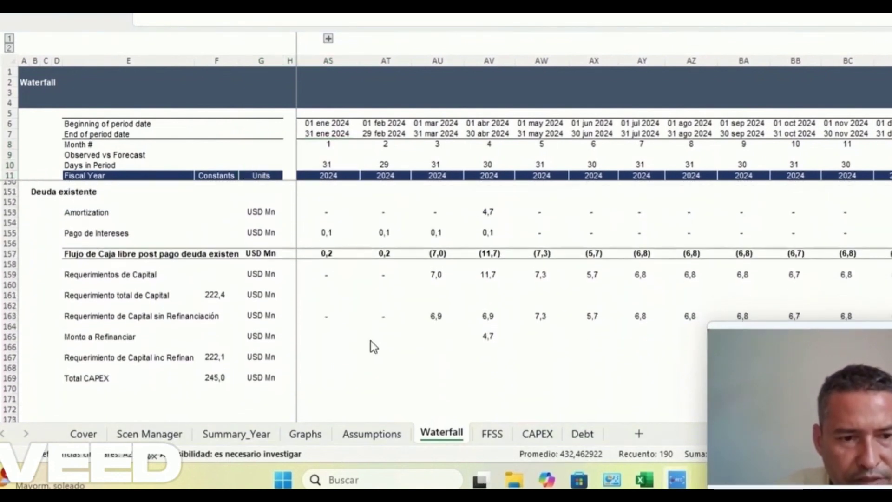
{"action": "scroll", "coordinate": [371, 345], "scroll_direction": "down", "scroll_amount": 2}
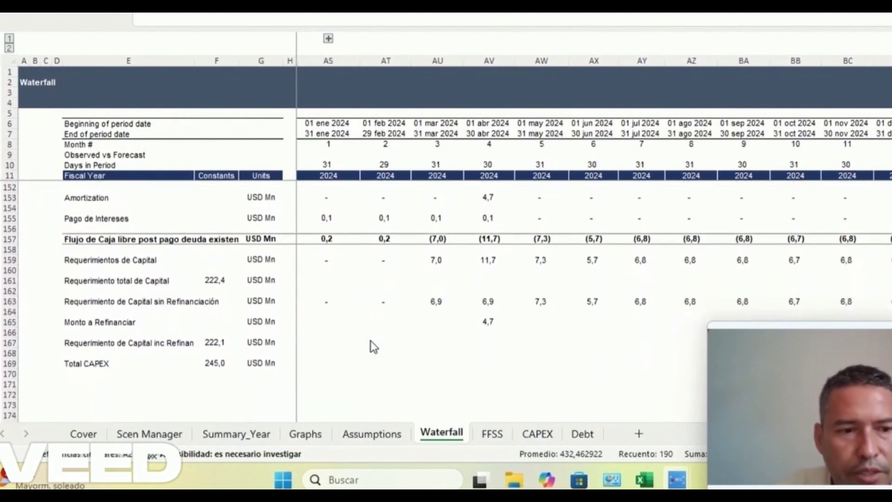
{"action": "scroll", "coordinate": [371, 341], "scroll_direction": "up", "scroll_amount": 3}
{"action": "scroll", "coordinate": [370, 341], "scroll_direction": "down", "scroll_amount": 2}
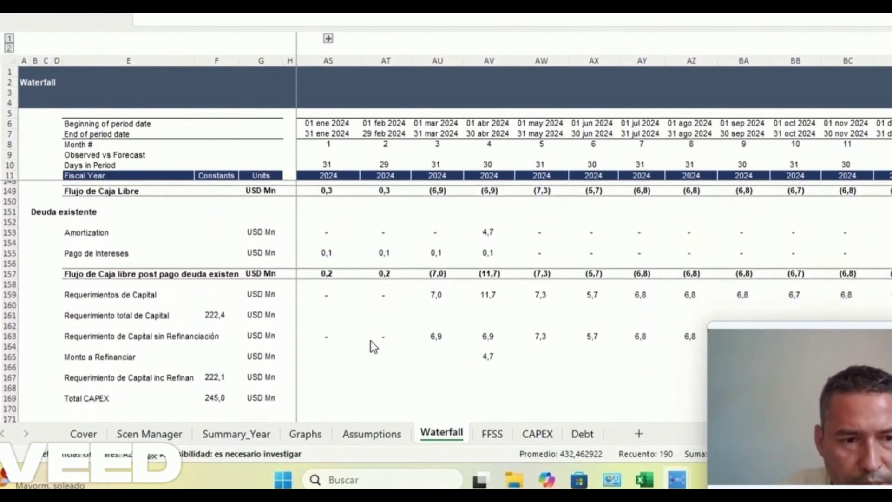
{"action": "scroll", "coordinate": [375, 377], "scroll_direction": "down", "scroll_amount": 10}
{"action": "scroll", "coordinate": [374, 377], "scroll_direction": "up", "scroll_amount": 20}
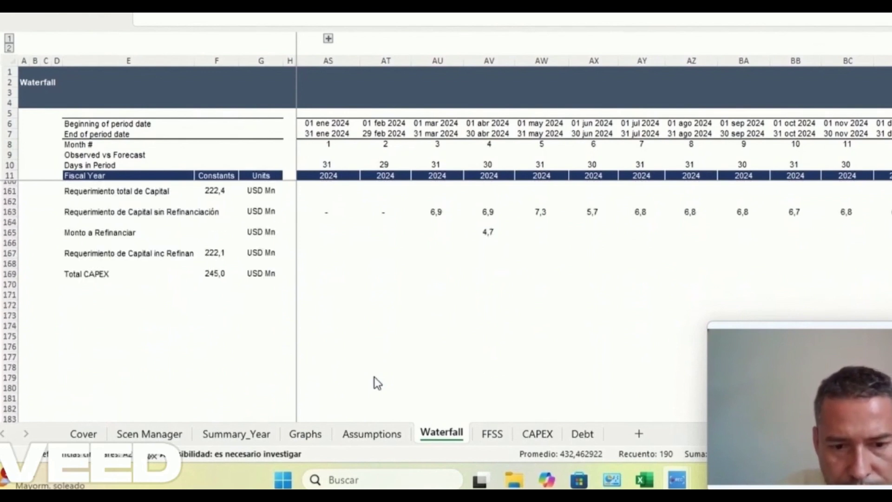
Open the FFSS sheet and review the Income Statement from Ingresos totales to Utilidad Neta.
{"action": "key", "text": "ctrl+Page_Down"}
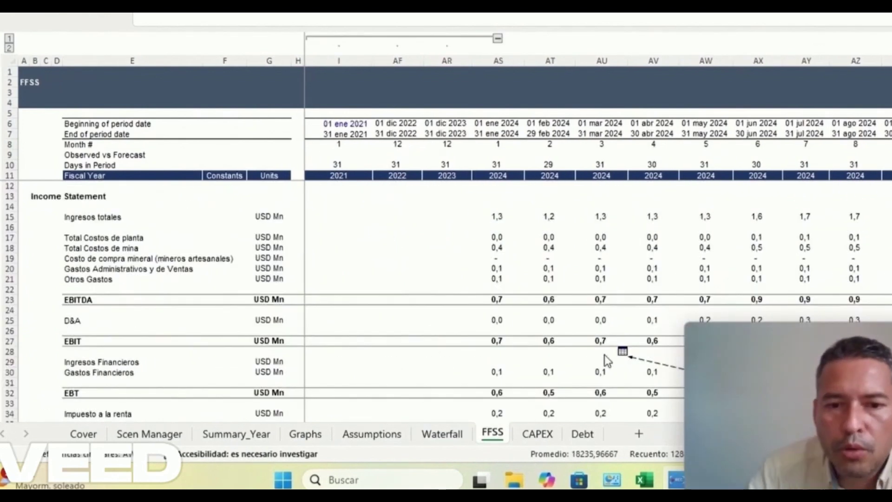
{"action": "scroll", "coordinate": [555, 355], "scroll_direction": "down", "scroll_amount": 1}
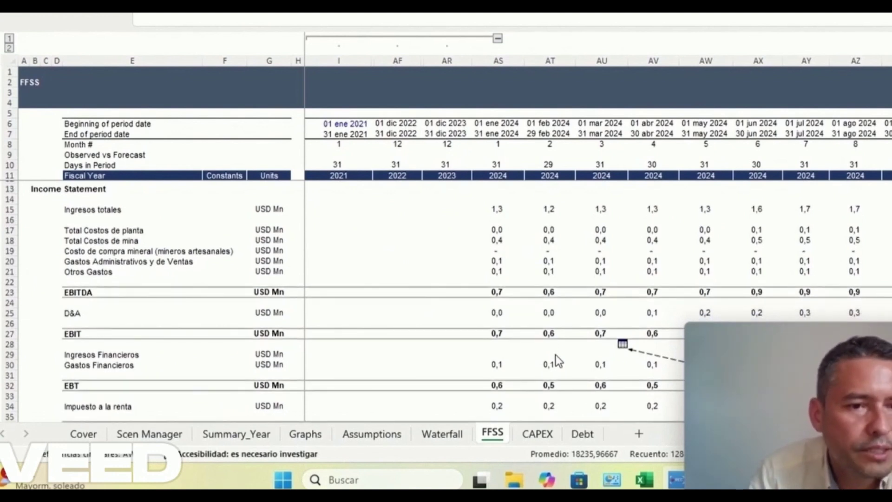
{"action": "scroll", "coordinate": [556, 355], "scroll_direction": "down", "scroll_amount": 3}
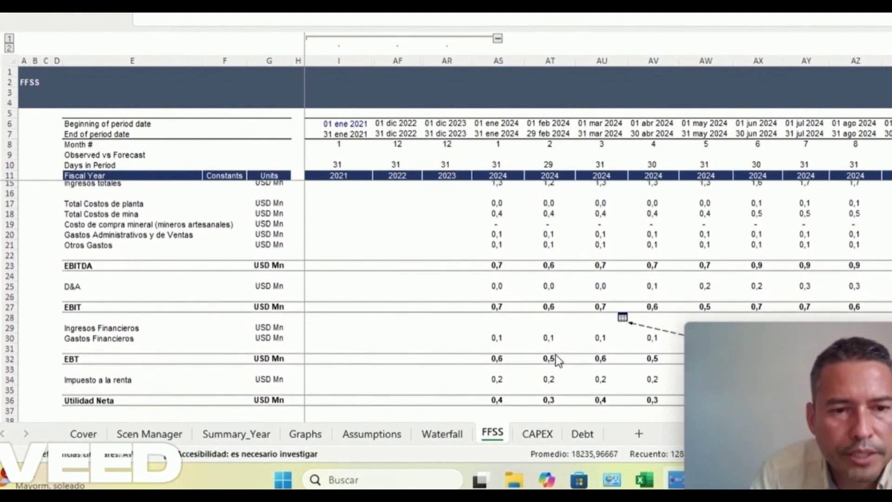
{"action": "scroll", "coordinate": [555, 355], "scroll_direction": "down", "scroll_amount": 2}
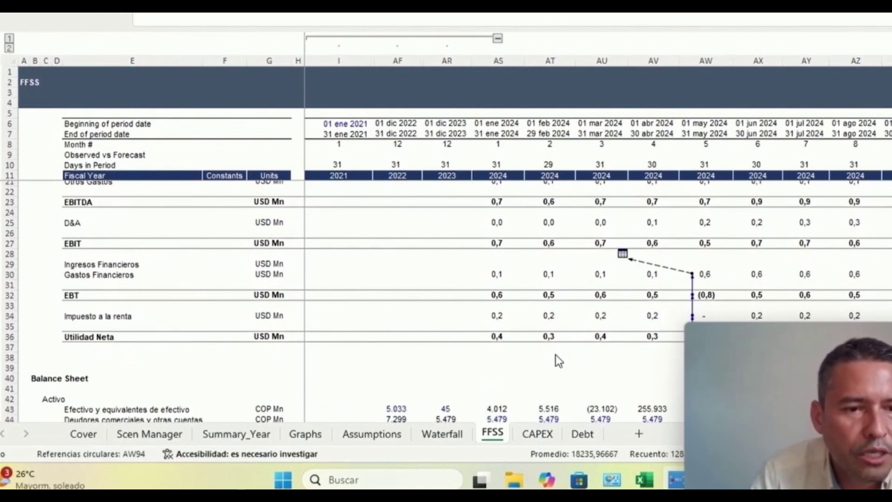
{"action": "scroll", "coordinate": [557, 360], "scroll_direction": "down", "scroll_amount": 2}
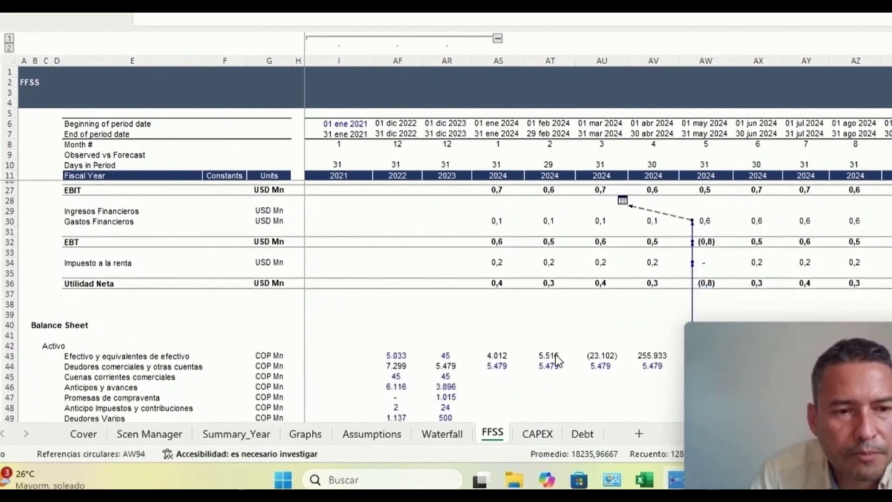
Examine the Balance Sheet assets from Efectivo y equivalentes de efectivo down to Total Activo.
{"action": "scroll", "coordinate": [556, 355], "scroll_direction": "down", "scroll_amount": 2}
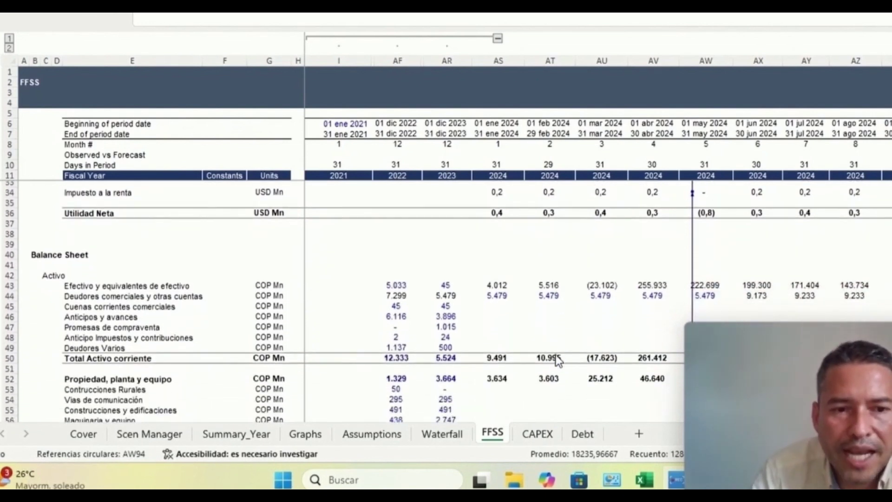
{"action": "scroll", "coordinate": [557, 360], "scroll_direction": "down", "scroll_amount": 2}
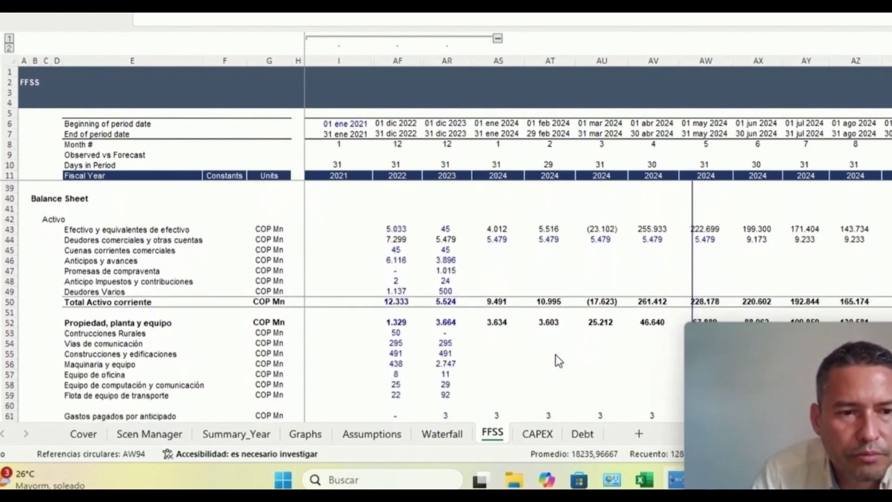
{"action": "scroll", "coordinate": [557, 360], "scroll_direction": "down", "scroll_amount": 1}
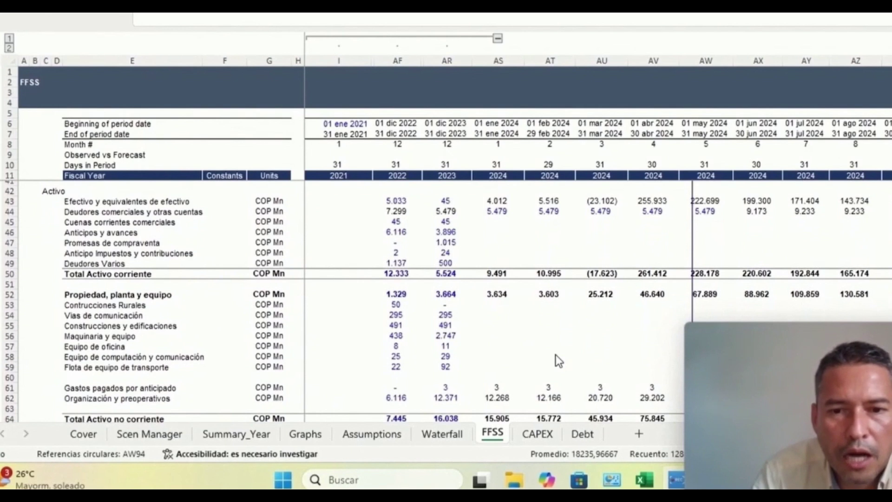
{"action": "scroll", "coordinate": [555, 355], "scroll_direction": "down", "scroll_amount": 1}
{"action": "scroll", "coordinate": [556, 355], "scroll_direction": "up", "scroll_amount": 1}
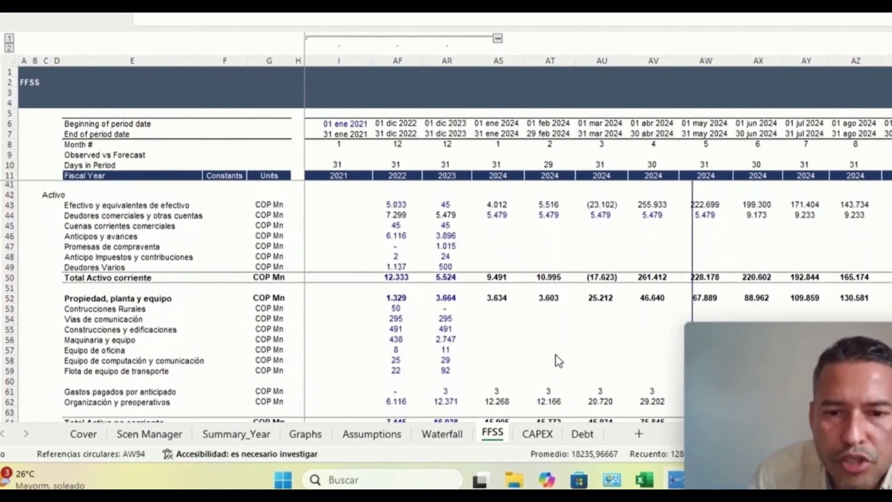
{"action": "scroll", "coordinate": [555, 355], "scroll_direction": "down", "scroll_amount": 4}
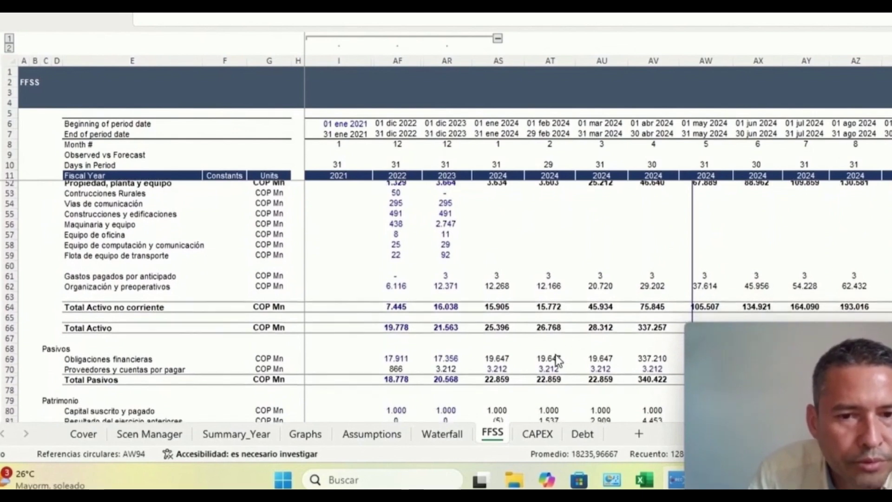
Review the Pasivos and Patrimonio sections of the Balance Sheet together with the Check row.
{"action": "scroll", "coordinate": [556, 355], "scroll_direction": "down", "scroll_amount": 3}
{"action": "scroll", "coordinate": [556, 355], "scroll_direction": "down", "scroll_amount": 1}
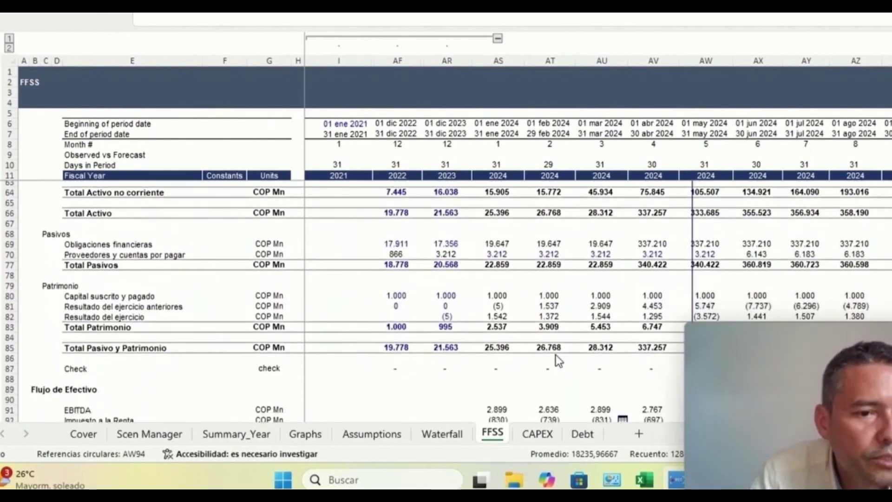
{"action": "scroll", "coordinate": [556, 354], "scroll_direction": "up", "scroll_amount": 1}
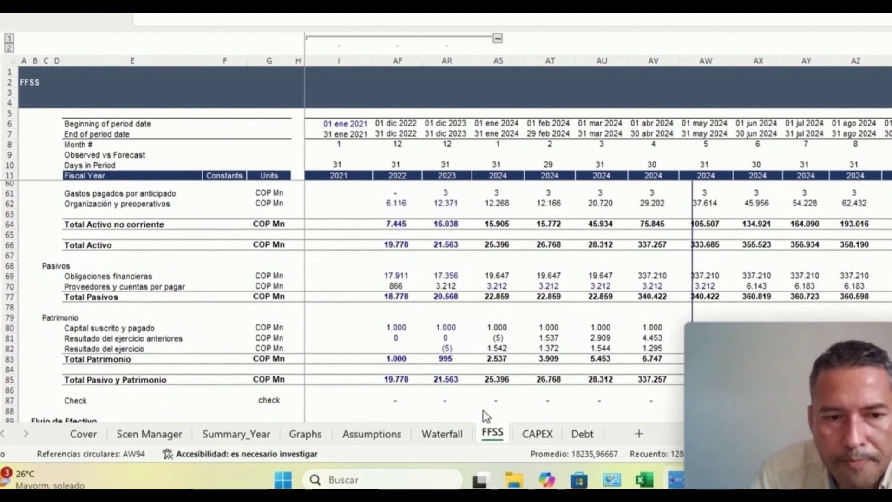
Examine the Flujo de Efectivo section from operating, investing and financing cash flows down to EoP Cash.
{"action": "scroll", "coordinate": [483, 403], "scroll_direction": "down", "scroll_amount": 7}
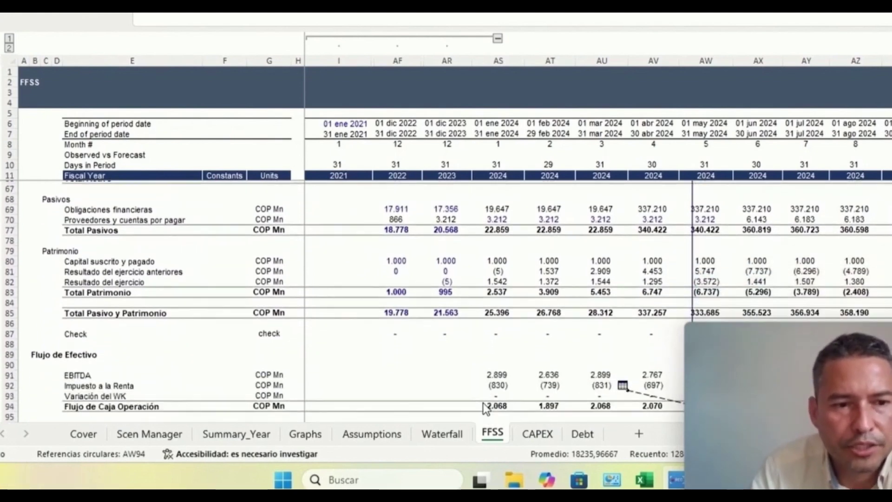
{"action": "scroll", "coordinate": [483, 402], "scroll_direction": "down", "scroll_amount": 2}
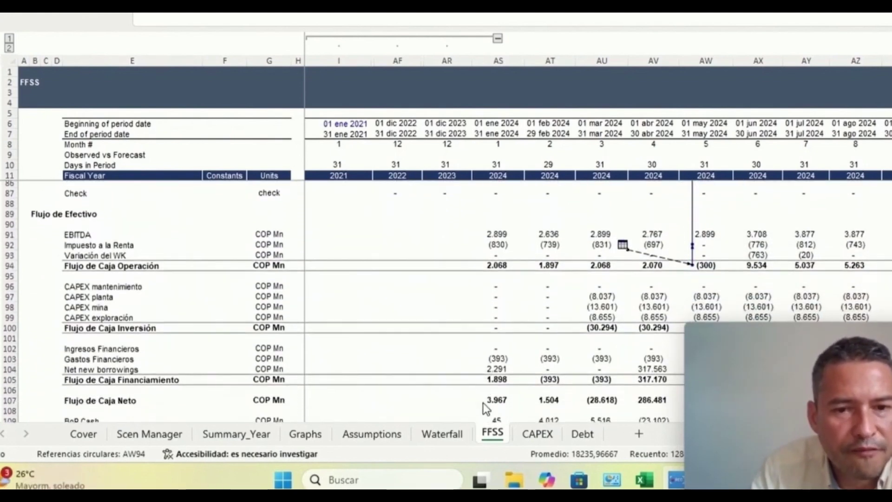
{"action": "scroll", "coordinate": [483, 402], "scroll_direction": "down", "scroll_amount": 1}
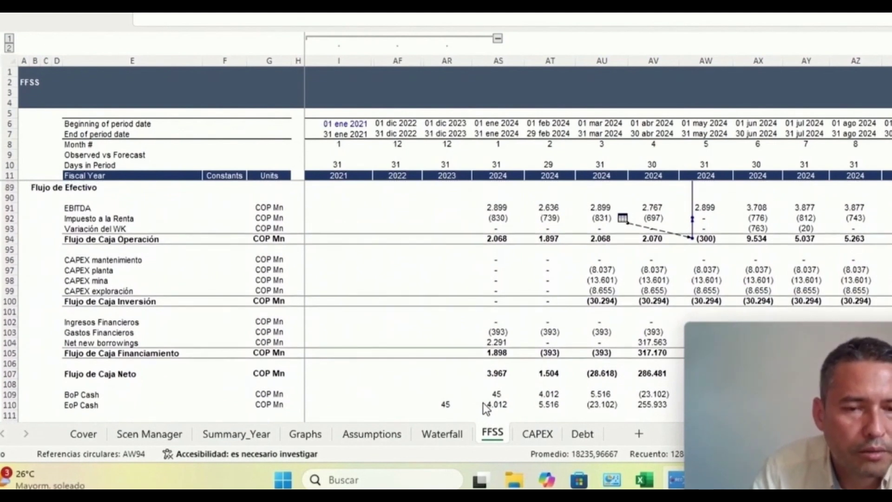
{"action": "scroll", "coordinate": [483, 402], "scroll_direction": "down", "scroll_amount": 2}
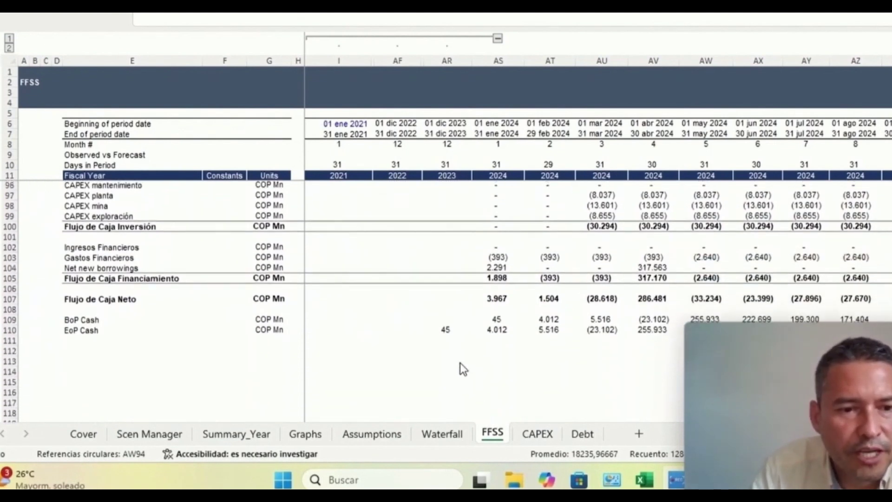
Open the CAPEX sheet and view the Propiedad, Planta y Equipo, Depreciación and CAPEX rows.
{"action": "left_click", "coordinate": [535, 433]}
{"action": "left_click_drag", "start_coordinate": [253, 156], "coordinate": [288, 214]}
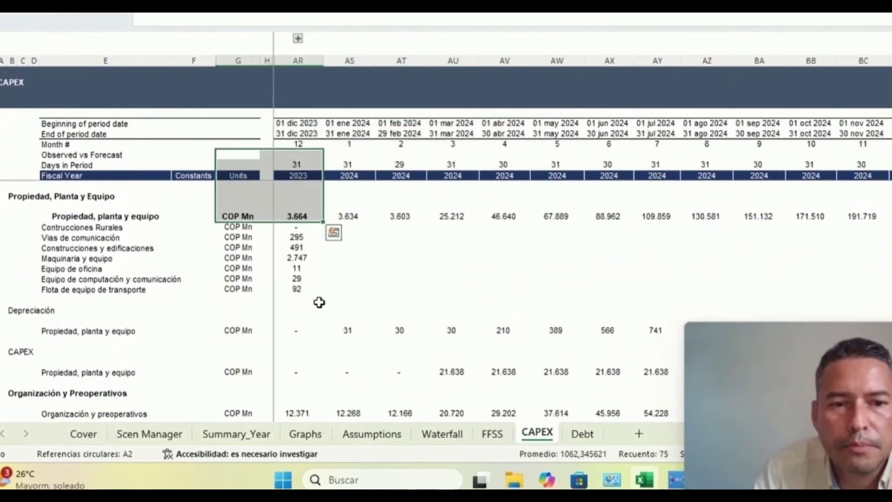
{"action": "scroll", "coordinate": [319, 302], "scroll_direction": "down", "scroll_amount": 1}
{"action": "scroll", "coordinate": [319, 302], "scroll_direction": "up", "scroll_amount": 1}
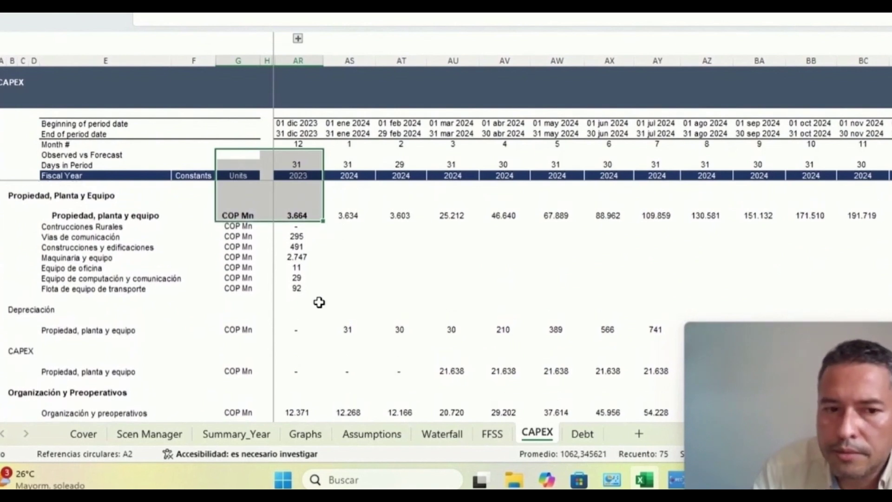
Review the CAPEX sheet from the Propiedad, Planta y Equipo breakdown through Organización y Preoperativos down to Total D&A.
{"action": "scroll", "coordinate": [319, 302], "scroll_direction": "down", "scroll_amount": 1}
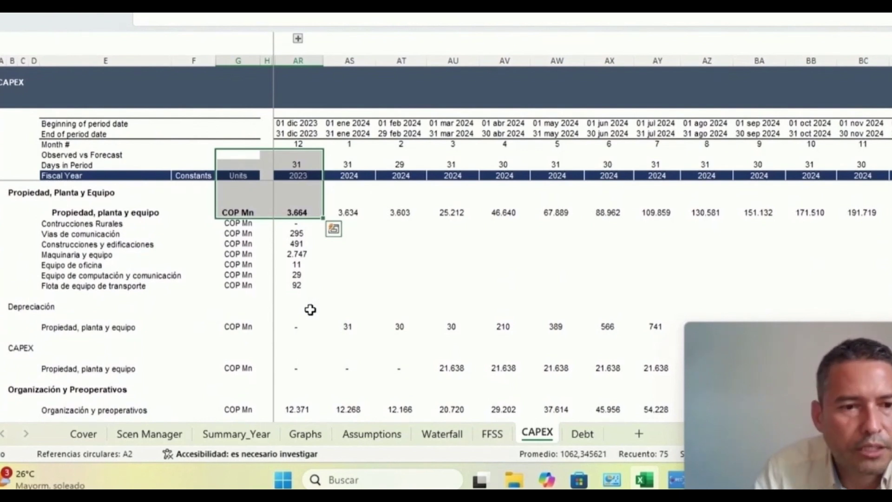
{"action": "scroll", "coordinate": [265, 302], "scroll_direction": "down", "scroll_amount": 1}
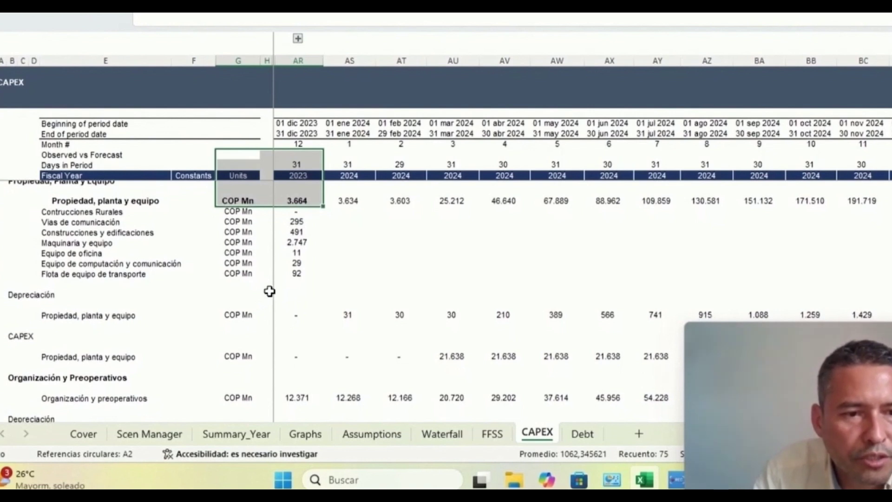
{"action": "scroll", "coordinate": [271, 292], "scroll_direction": "up", "scroll_amount": 1}
{"action": "scroll", "coordinate": [270, 292], "scroll_direction": "down", "scroll_amount": 4}
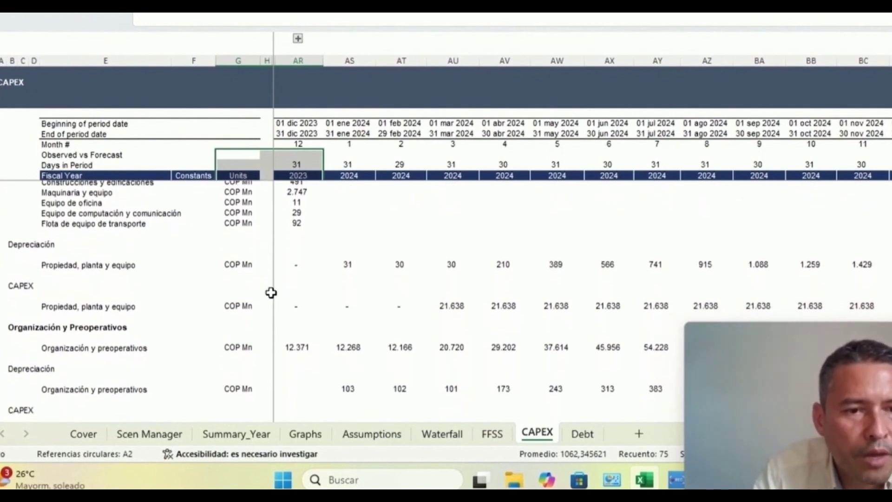
{"action": "scroll", "coordinate": [271, 292], "scroll_direction": "down", "scroll_amount": 1}
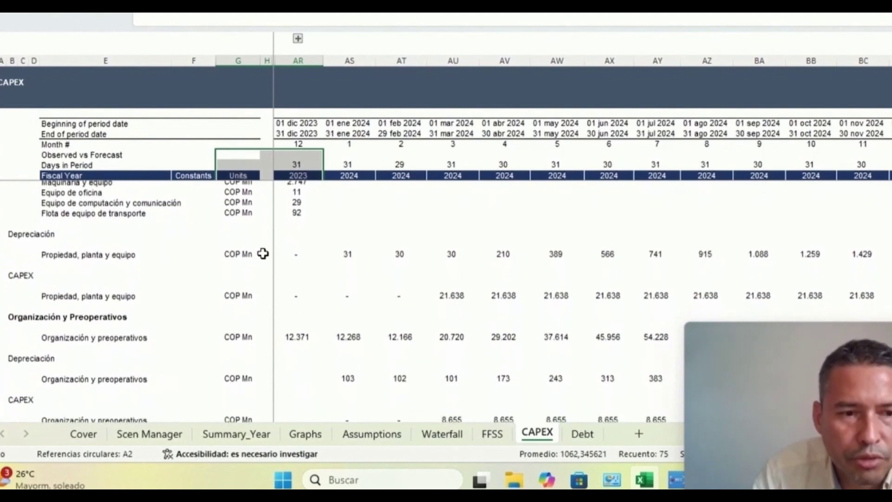
{"action": "scroll", "coordinate": [290, 355], "scroll_direction": "down", "scroll_amount": 6}
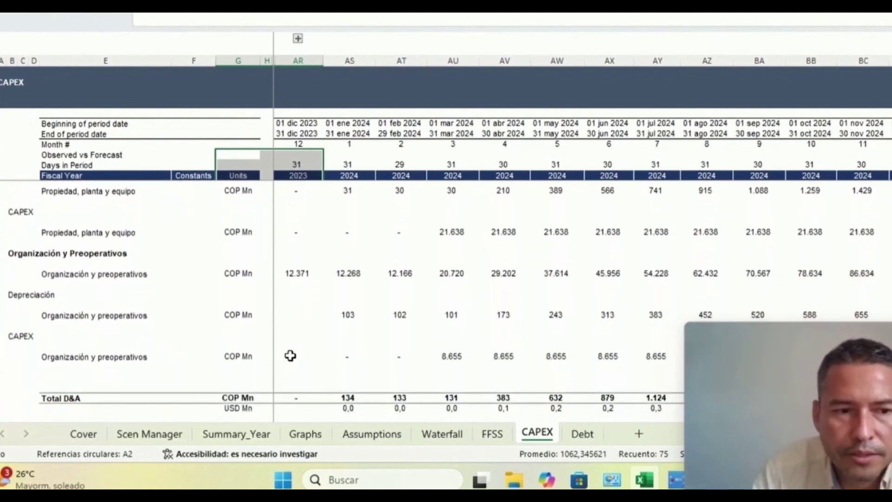
{"action": "scroll", "coordinate": [290, 355], "scroll_direction": "down", "scroll_amount": 3}
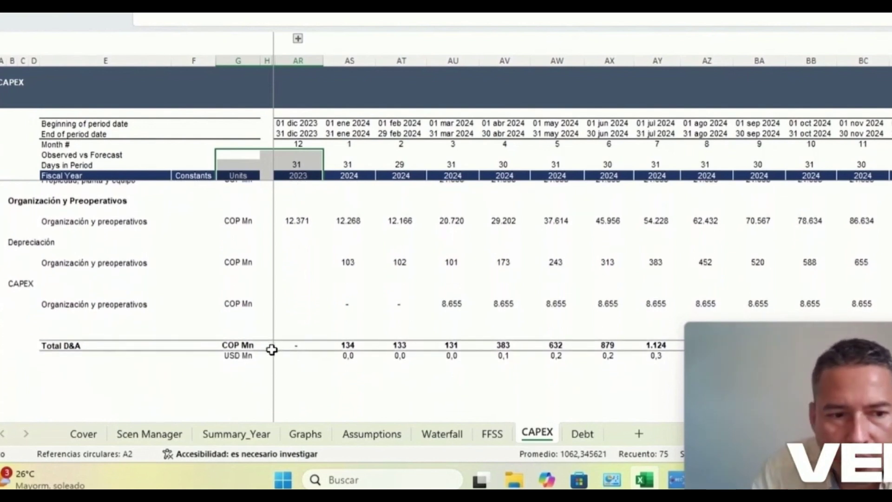
Open the Debt sheet and examine the Total Debt and Existing Debt sections, including balances, interest payments and amortization terms.
{"action": "left_click", "coordinate": [583, 434]}
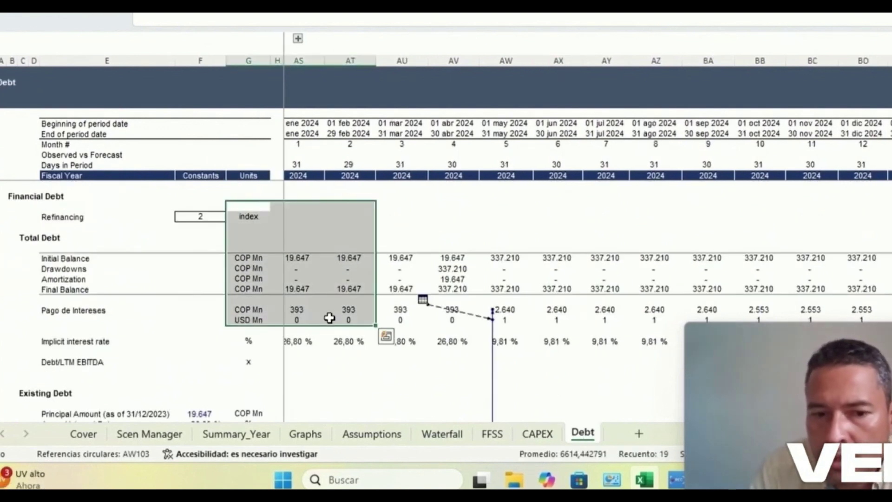
{"action": "scroll", "coordinate": [326, 357], "scroll_direction": "down", "scroll_amount": 1}
{"action": "scroll", "coordinate": [327, 358], "scroll_direction": "down", "scroll_amount": 1}
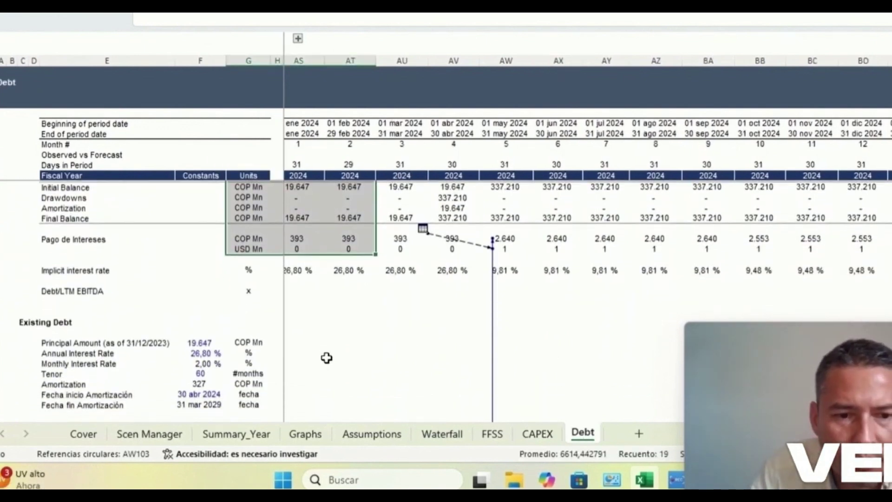
{"action": "scroll", "coordinate": [326, 357], "scroll_direction": "down", "scroll_amount": 1}
{"action": "scroll", "coordinate": [327, 358], "scroll_direction": "down", "scroll_amount": 7}
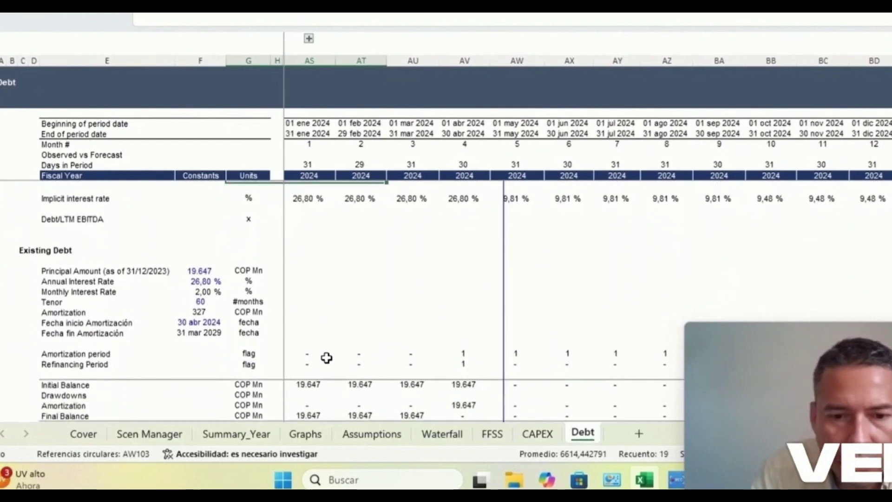
{"action": "scroll", "coordinate": [326, 358], "scroll_direction": "up", "scroll_amount": 3}
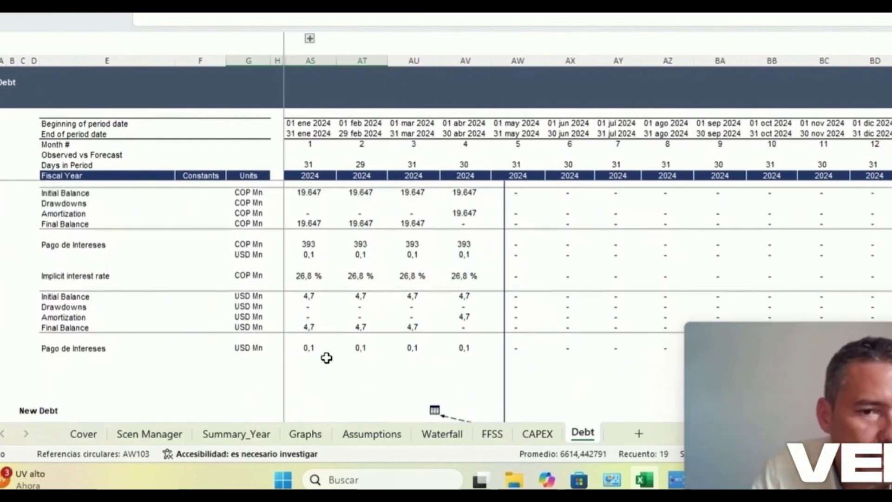
Examine the New Debt section from CFADS and debt sizing through interest rates and disbursement dates to the USD and COP balances.
{"action": "scroll", "coordinate": [327, 358], "scroll_direction": "down", "scroll_amount": 4}
{"action": "scroll", "coordinate": [326, 358], "scroll_direction": "down", "scroll_amount": 8}
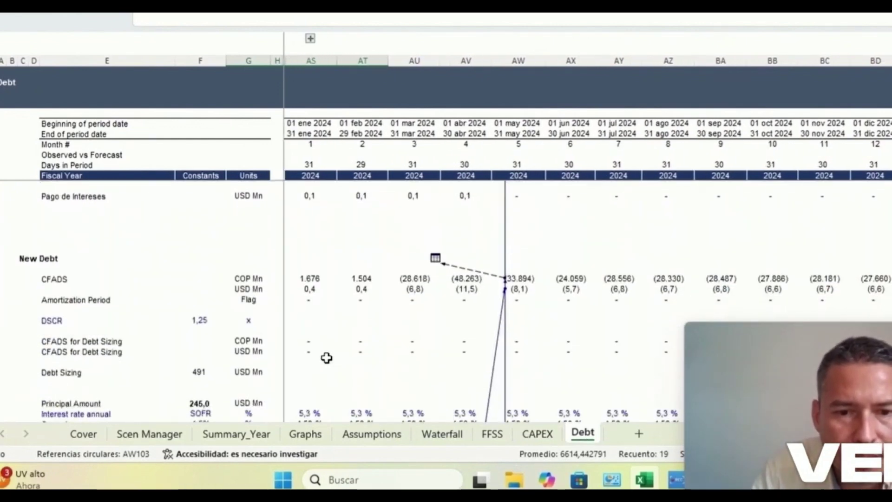
{"action": "scroll", "coordinate": [327, 357], "scroll_direction": "down", "scroll_amount": 6}
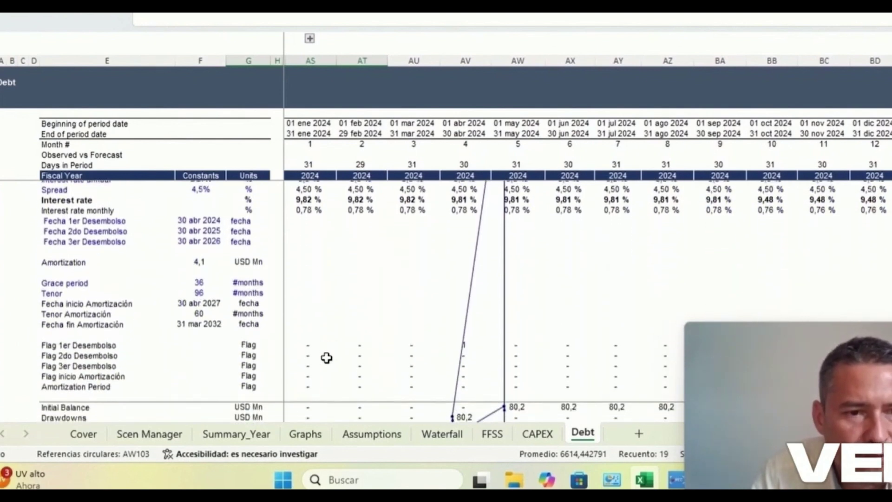
{"action": "scroll", "coordinate": [327, 358], "scroll_direction": "down", "scroll_amount": 1}
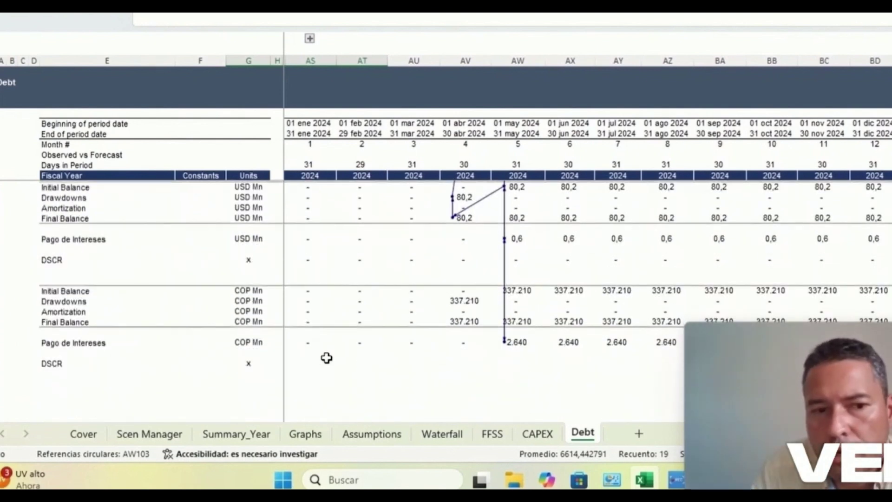
Return to the Financial Debt section at the start of the Debt sheet and select the cells beside the Total Debt heading.
{"action": "scroll", "coordinate": [327, 357], "scroll_direction": "up", "scroll_amount": 3}
{"action": "scroll", "coordinate": [326, 358], "scroll_direction": "up", "scroll_amount": 15}
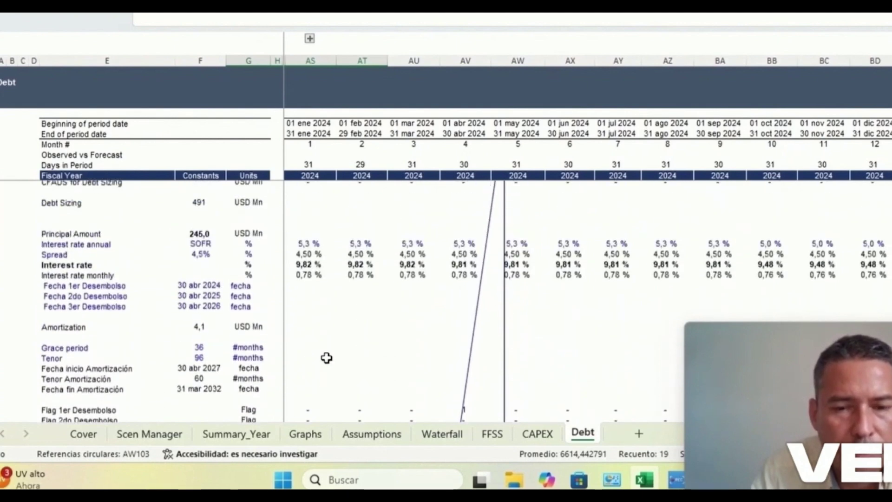
{"action": "scroll", "coordinate": [326, 357], "scroll_direction": "up", "scroll_amount": 5}
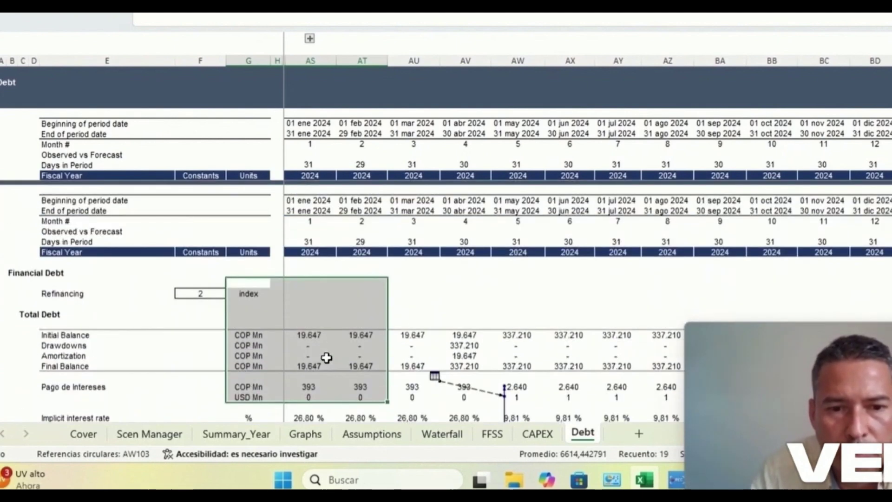
{"action": "left_click_drag", "start_coordinate": [248, 241], "coordinate": [310, 242]}
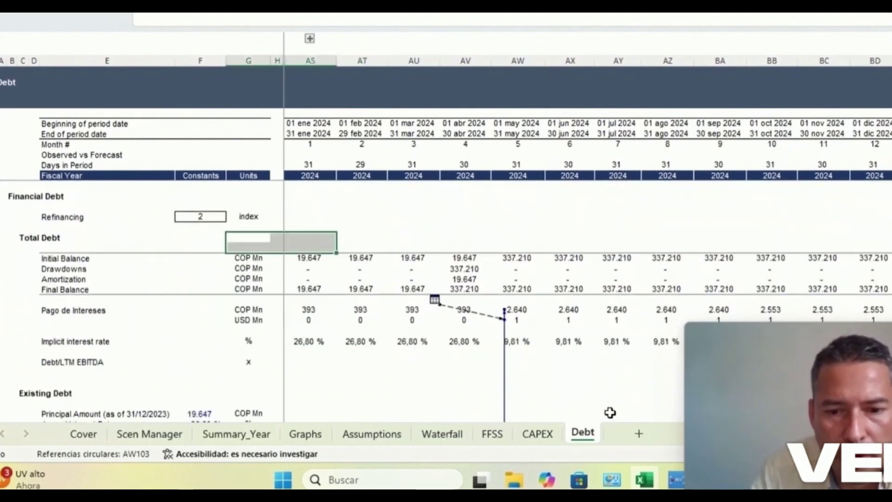